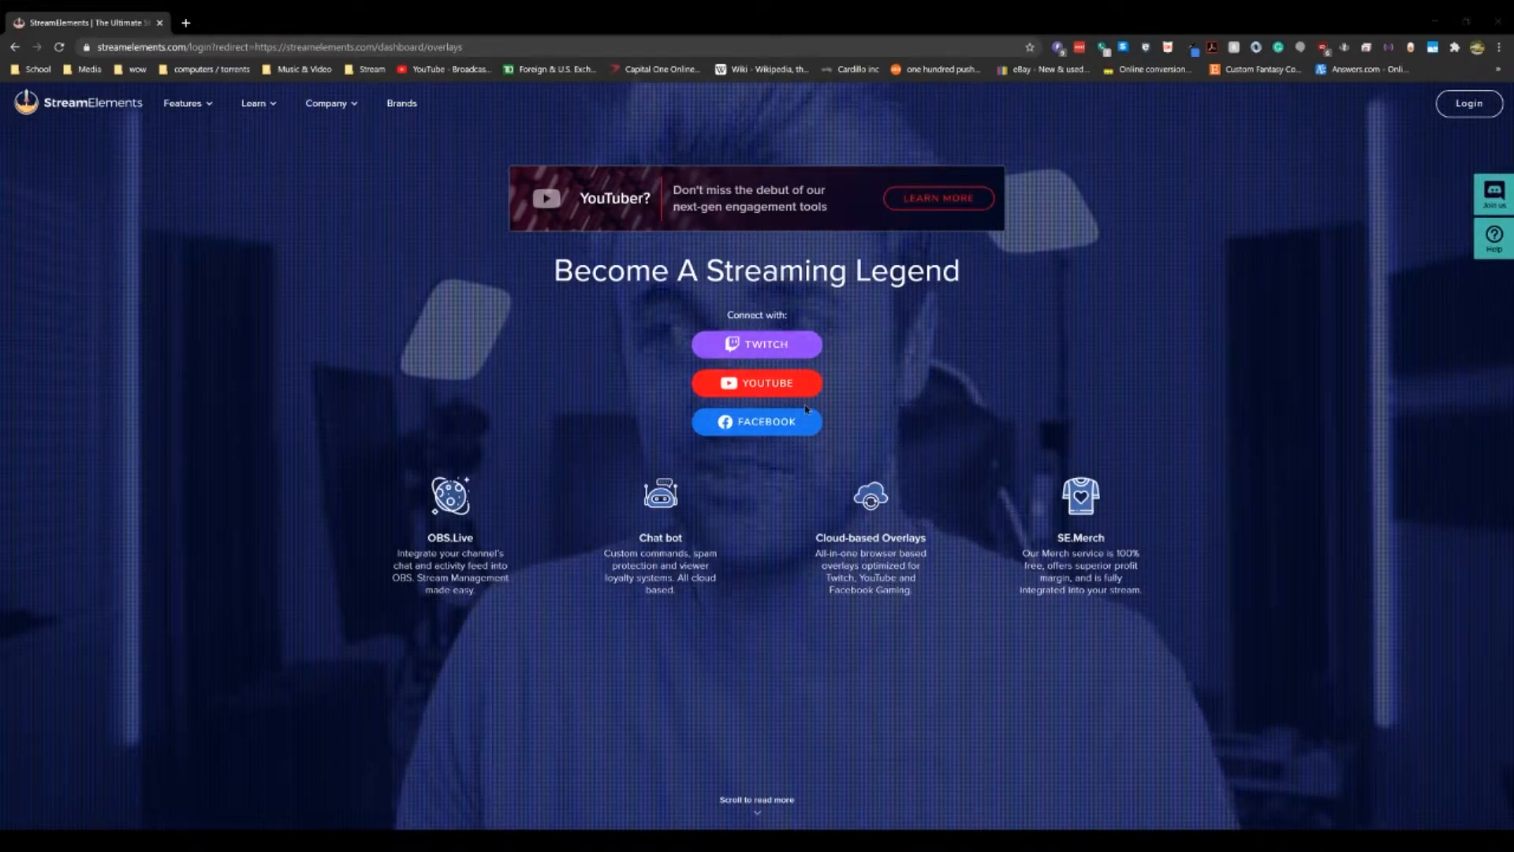
# Step: Log in to StreamElements with the Twitch account and look over the dashboard
pyautogui.click(766, 350)
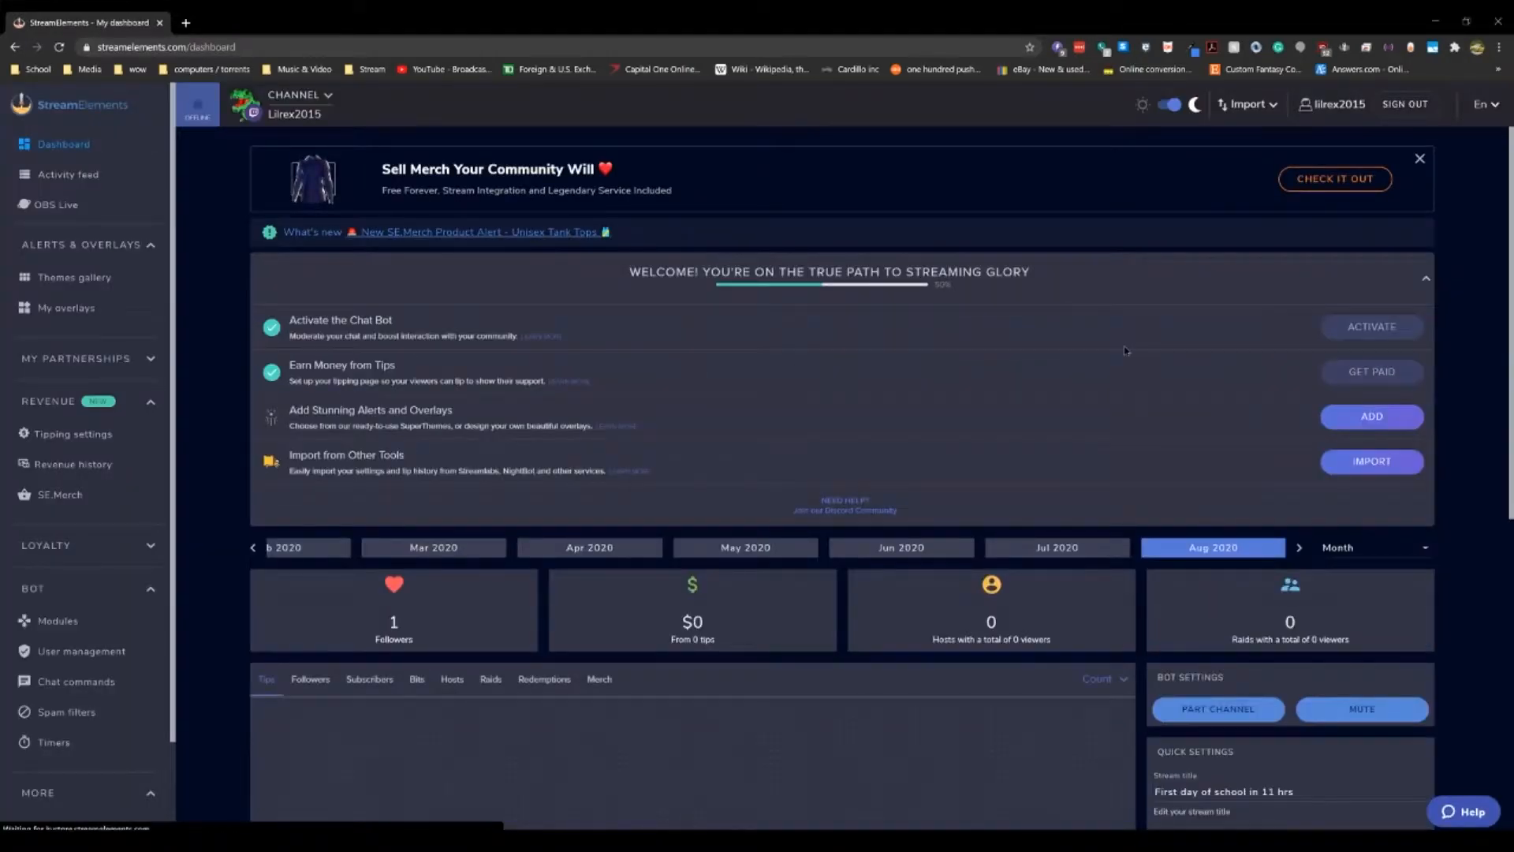
pyautogui.scroll(-3, 1125, 351)
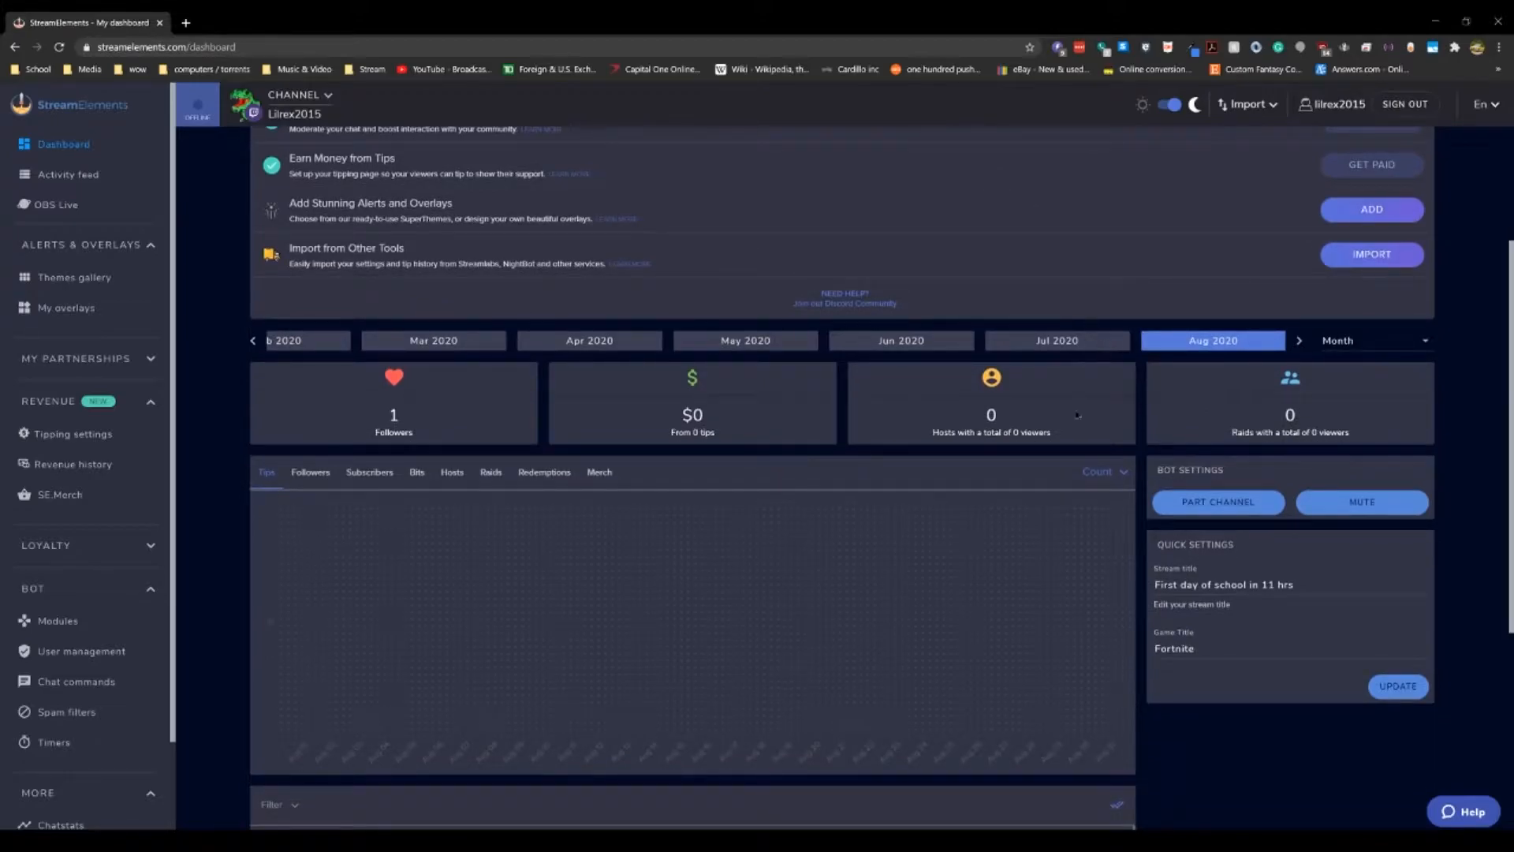
pyautogui.scroll(-4, 1079, 396)
pyautogui.scroll(4, 1105, 367)
pyautogui.scroll(-3, 1101, 374)
pyautogui.scroll(5, 1128, 537)
pyautogui.scroll(-3, 1151, 505)
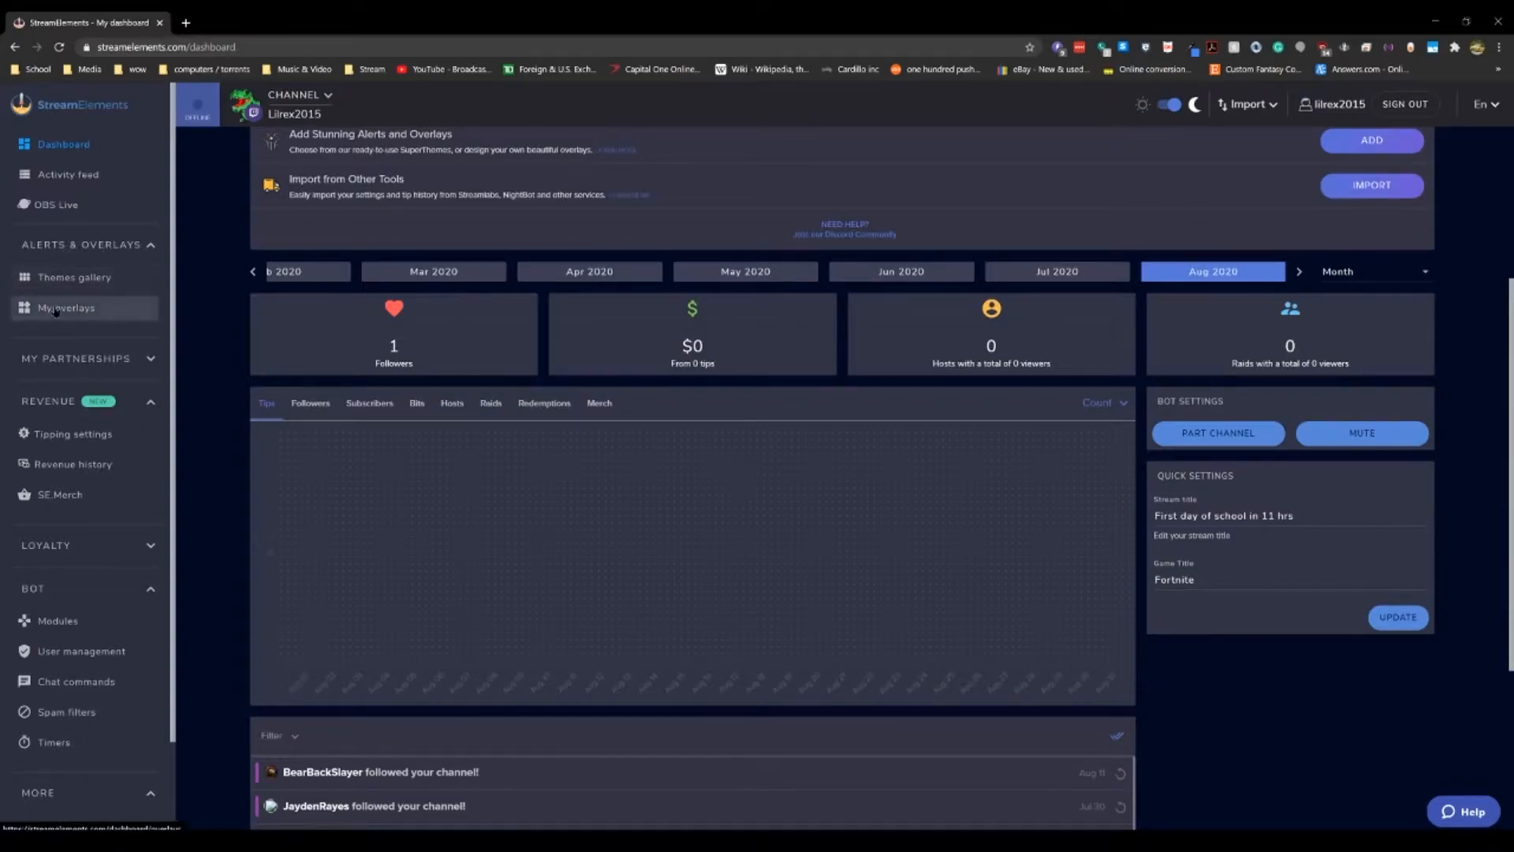
# Step: Create a new overlay from My overlays with a 1080p resolution
pyautogui.click(155, 277)
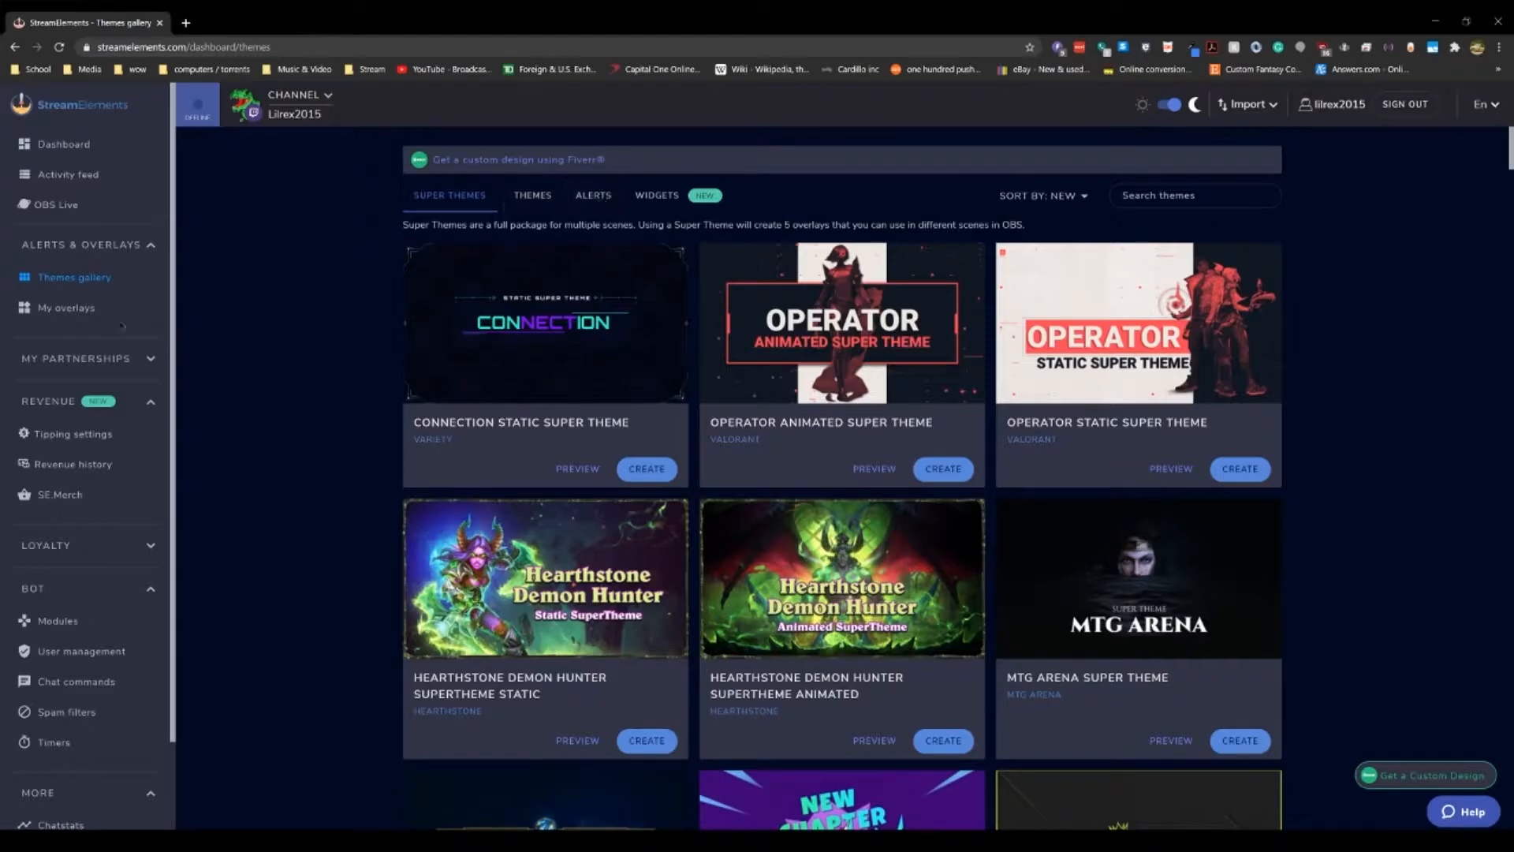
pyautogui.click(87, 313)
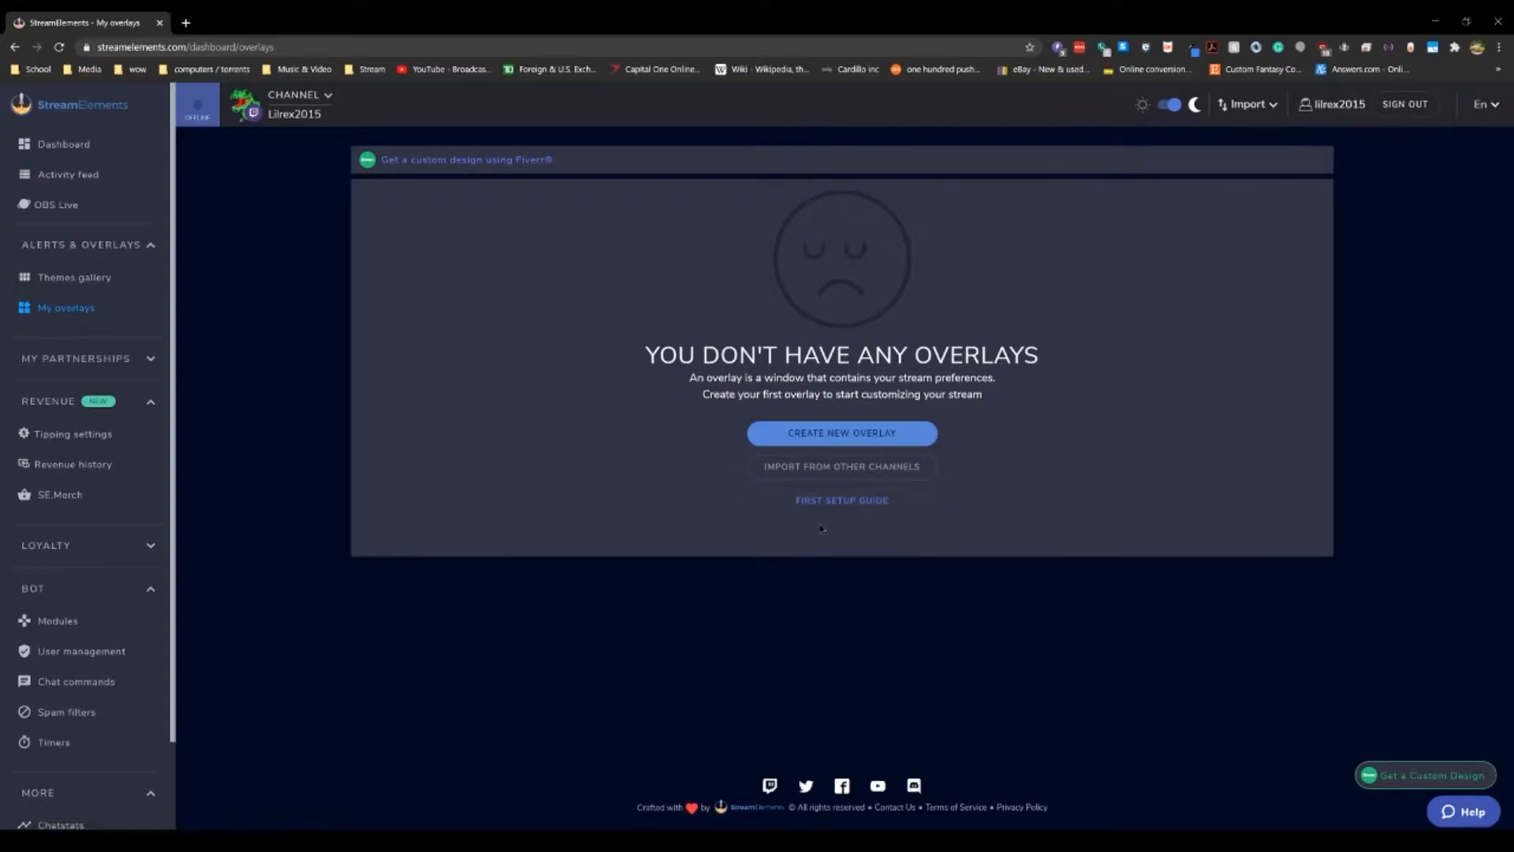
pyautogui.click(847, 440)
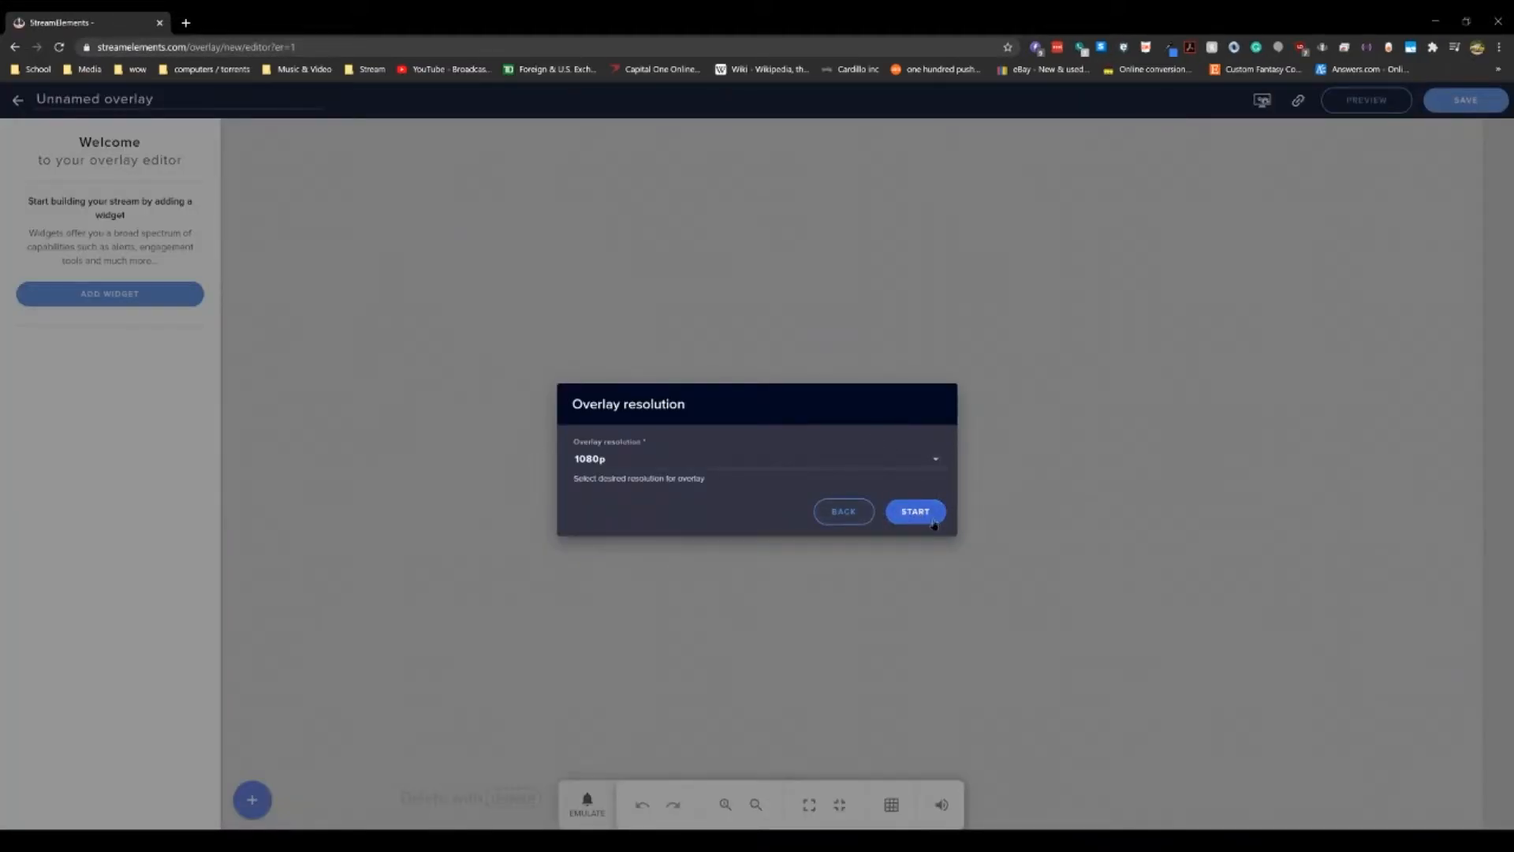
pyautogui.click(915, 512)
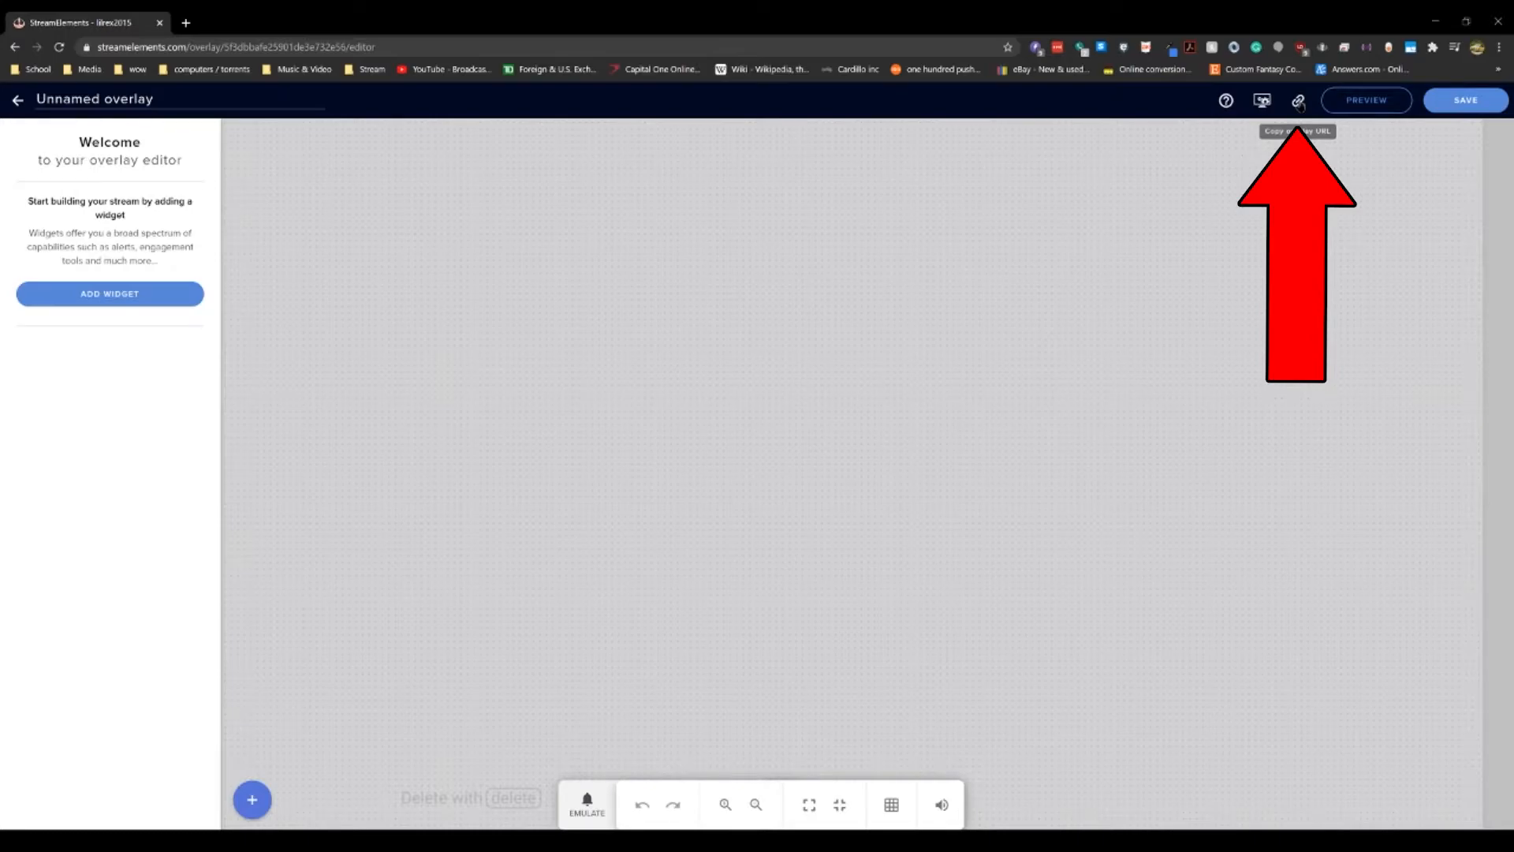
# Step: Add an AlertBox widget to the overlay
pyautogui.click(245, 813)
pyautogui.moveTo(322, 498)
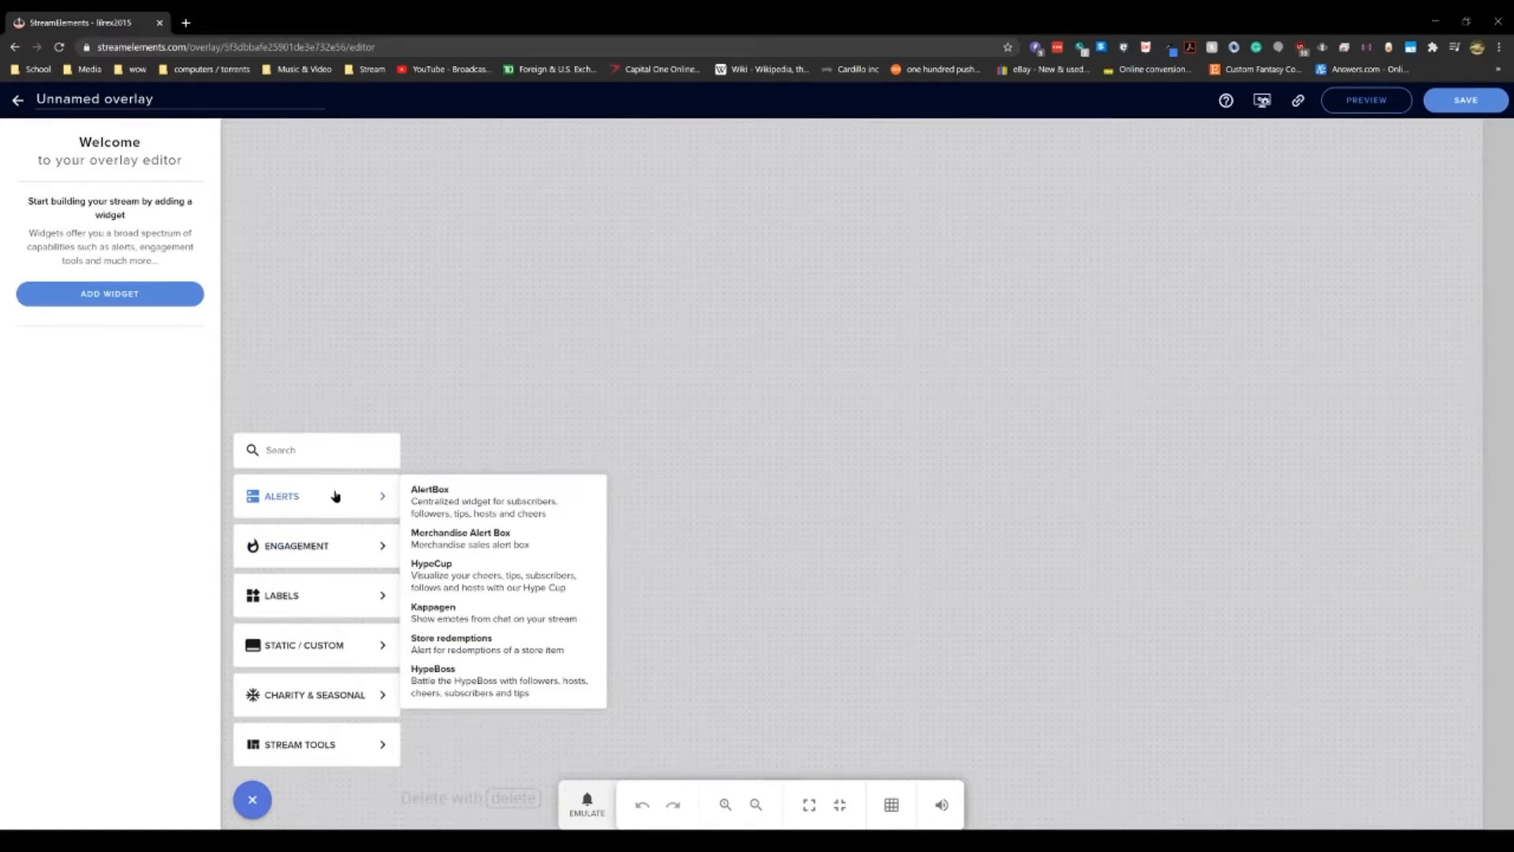
pyautogui.click(430, 504)
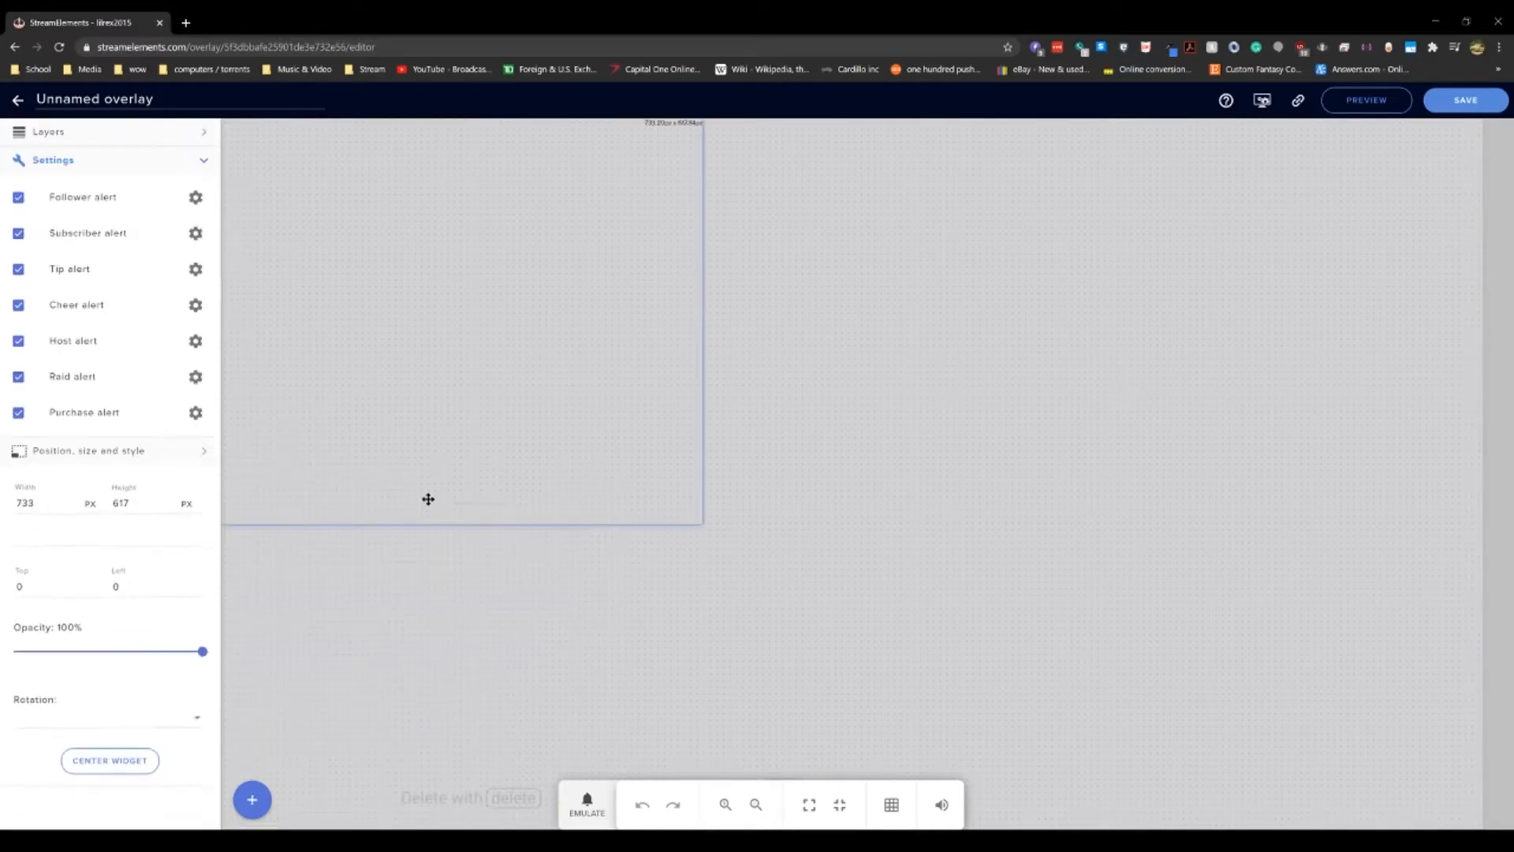
# Step: Resize the AlertBox widget to 1920 × 1080 px and center it on the canvas
pyautogui.moveTo(507, 362); pyautogui.dragTo(832, 446)
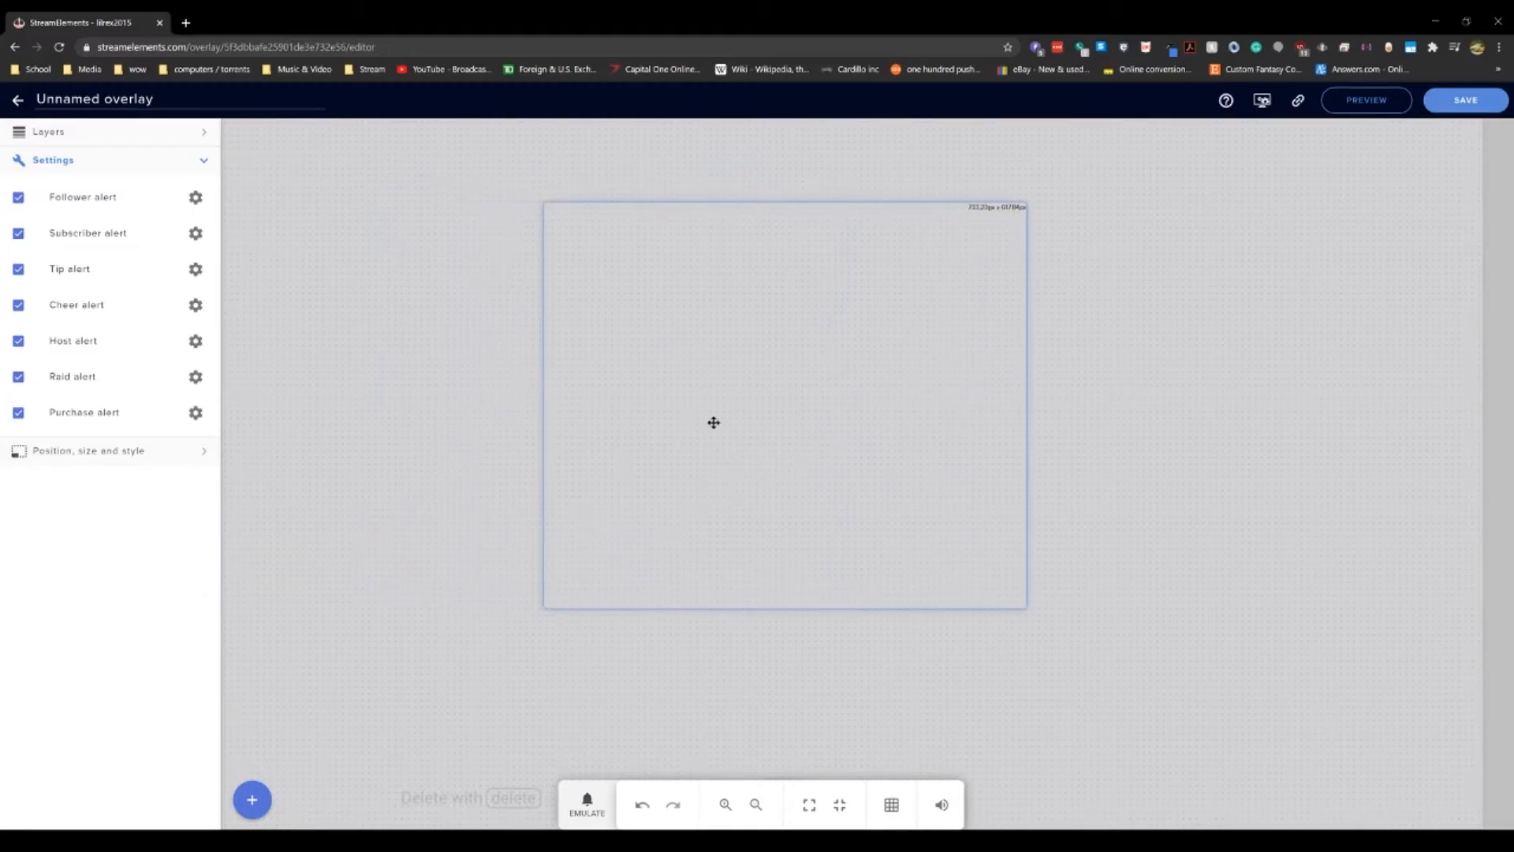
pyautogui.click(50, 456)
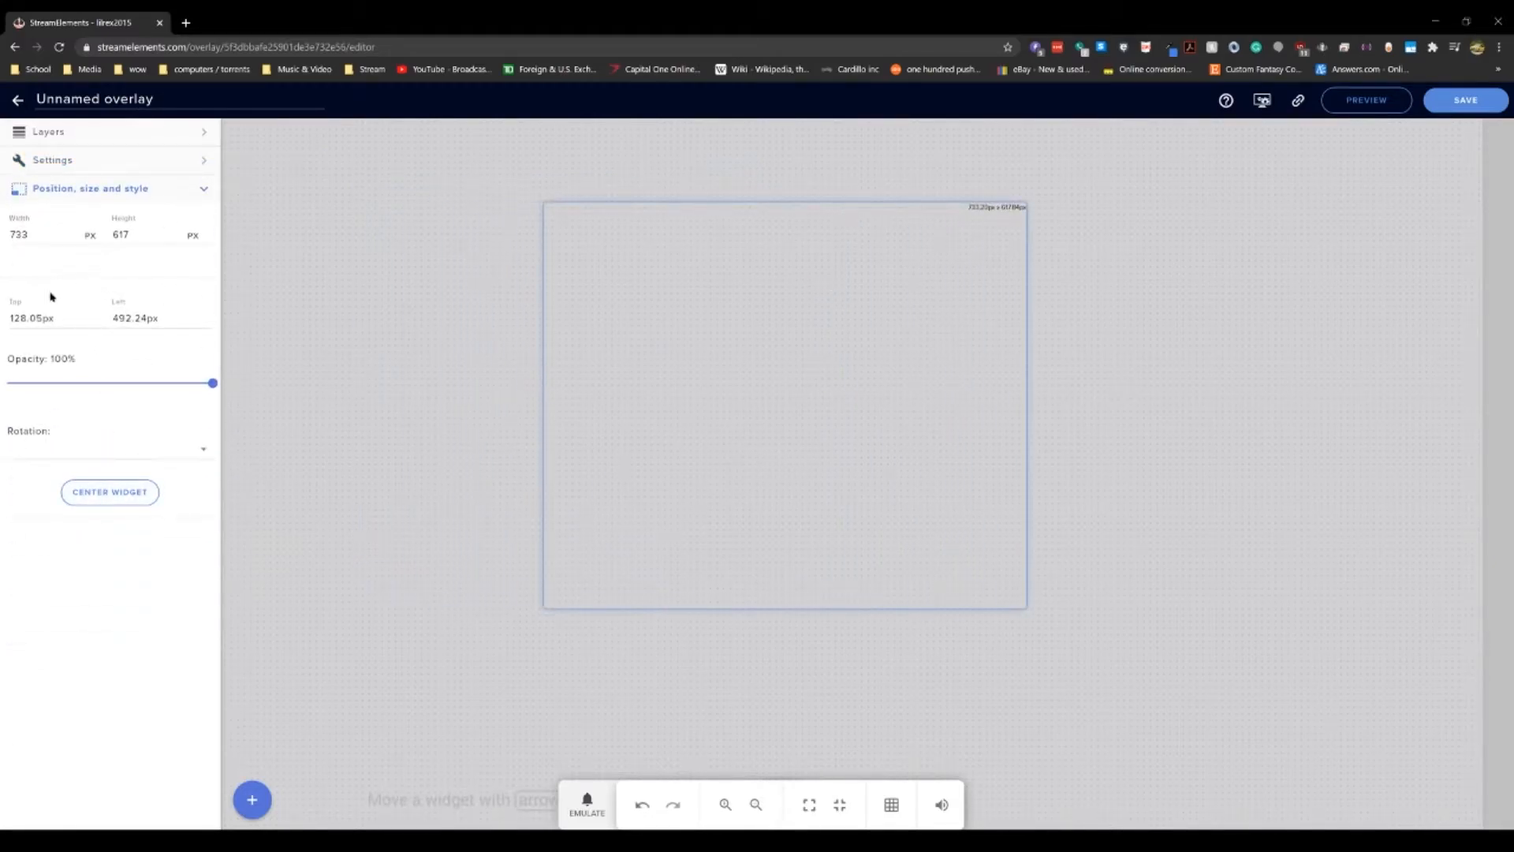
pyautogui.doubleClick(18, 235)
pyautogui.write('1920')
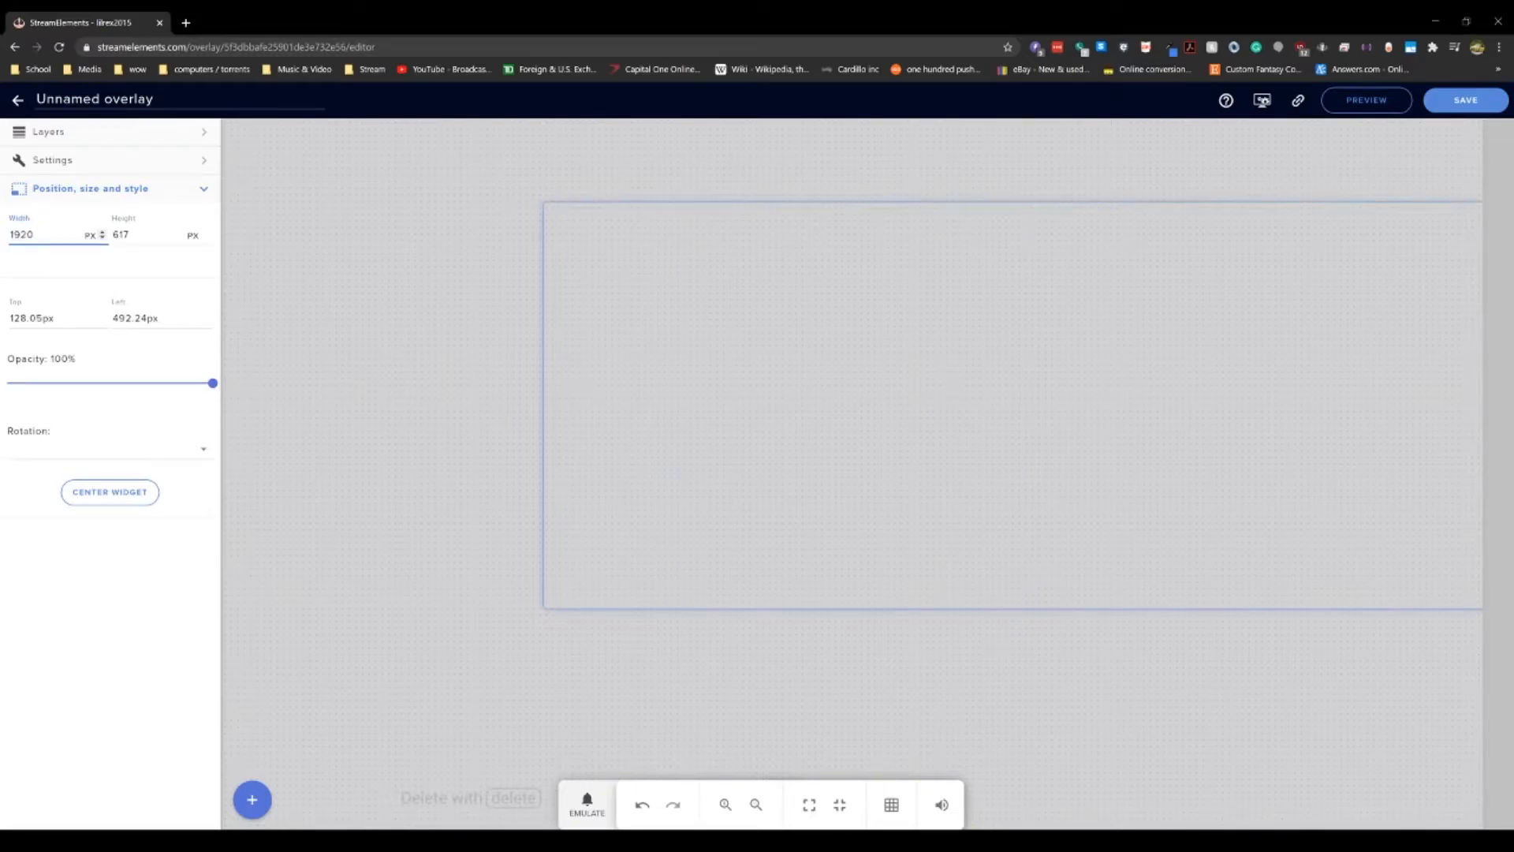
pyautogui.press('Tab')
pyautogui.write('1080')
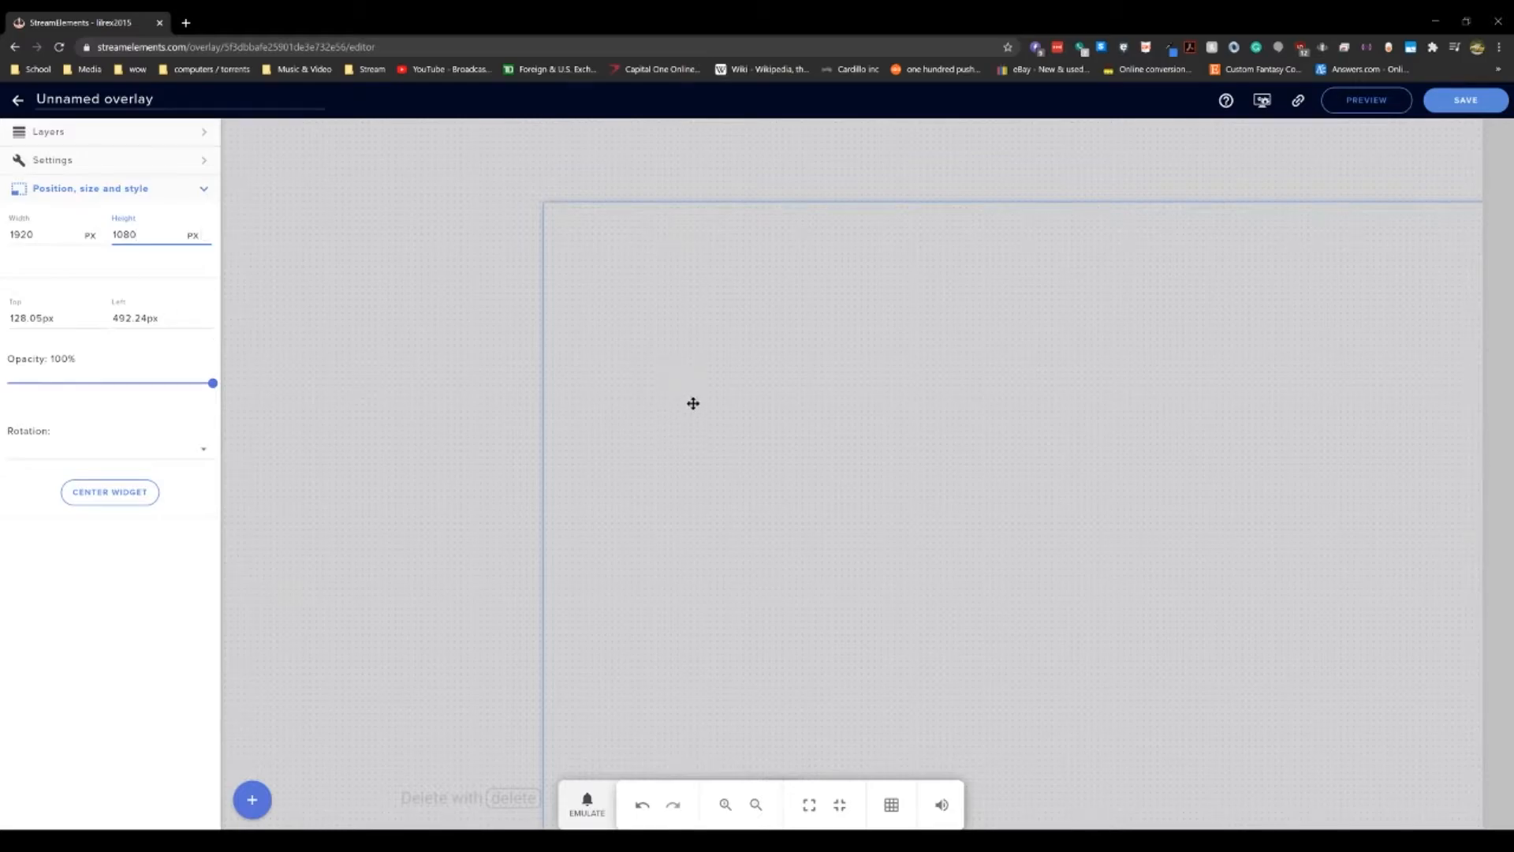
pyautogui.moveTo(692, 403); pyautogui.dragTo(461, 255)
pyautogui.click(115, 492)
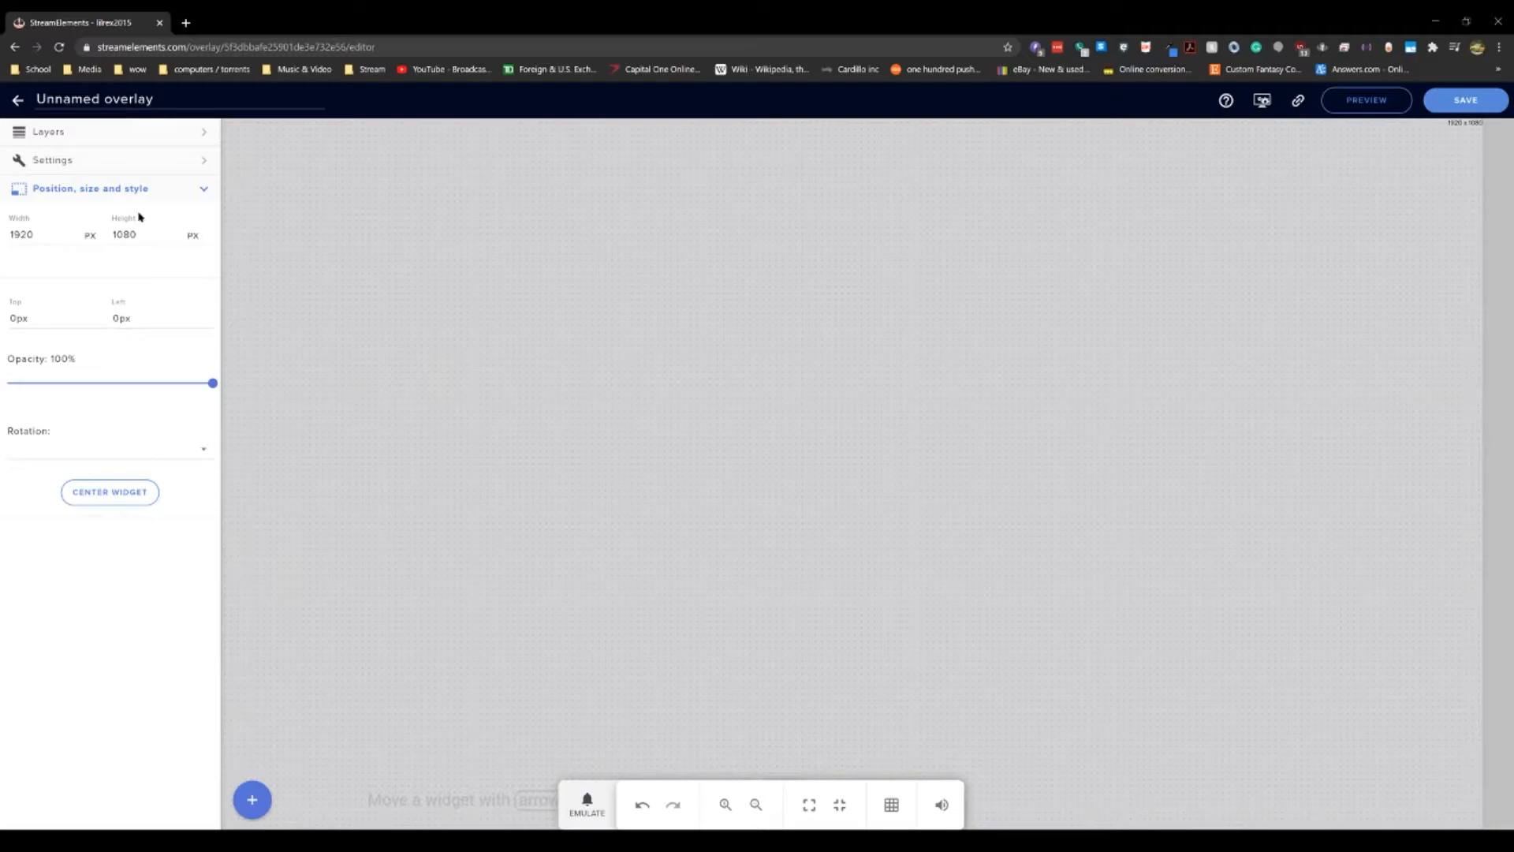
# Step: Emulate a follower event to preview the alert in the editor
pyautogui.click(86, 135)
pyautogui.click(68, 226)
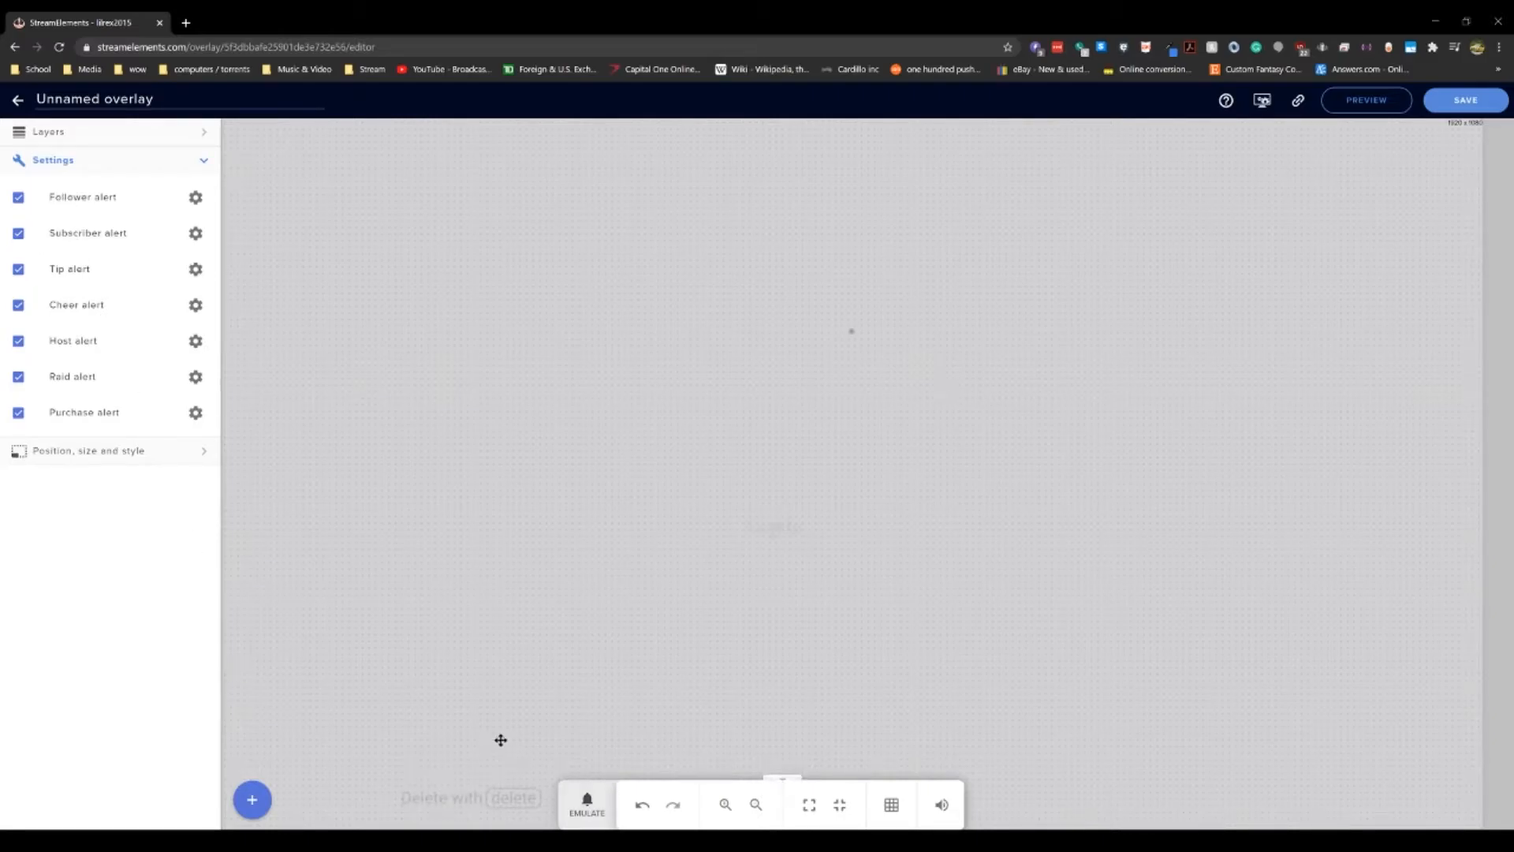
pyautogui.click(601, 811)
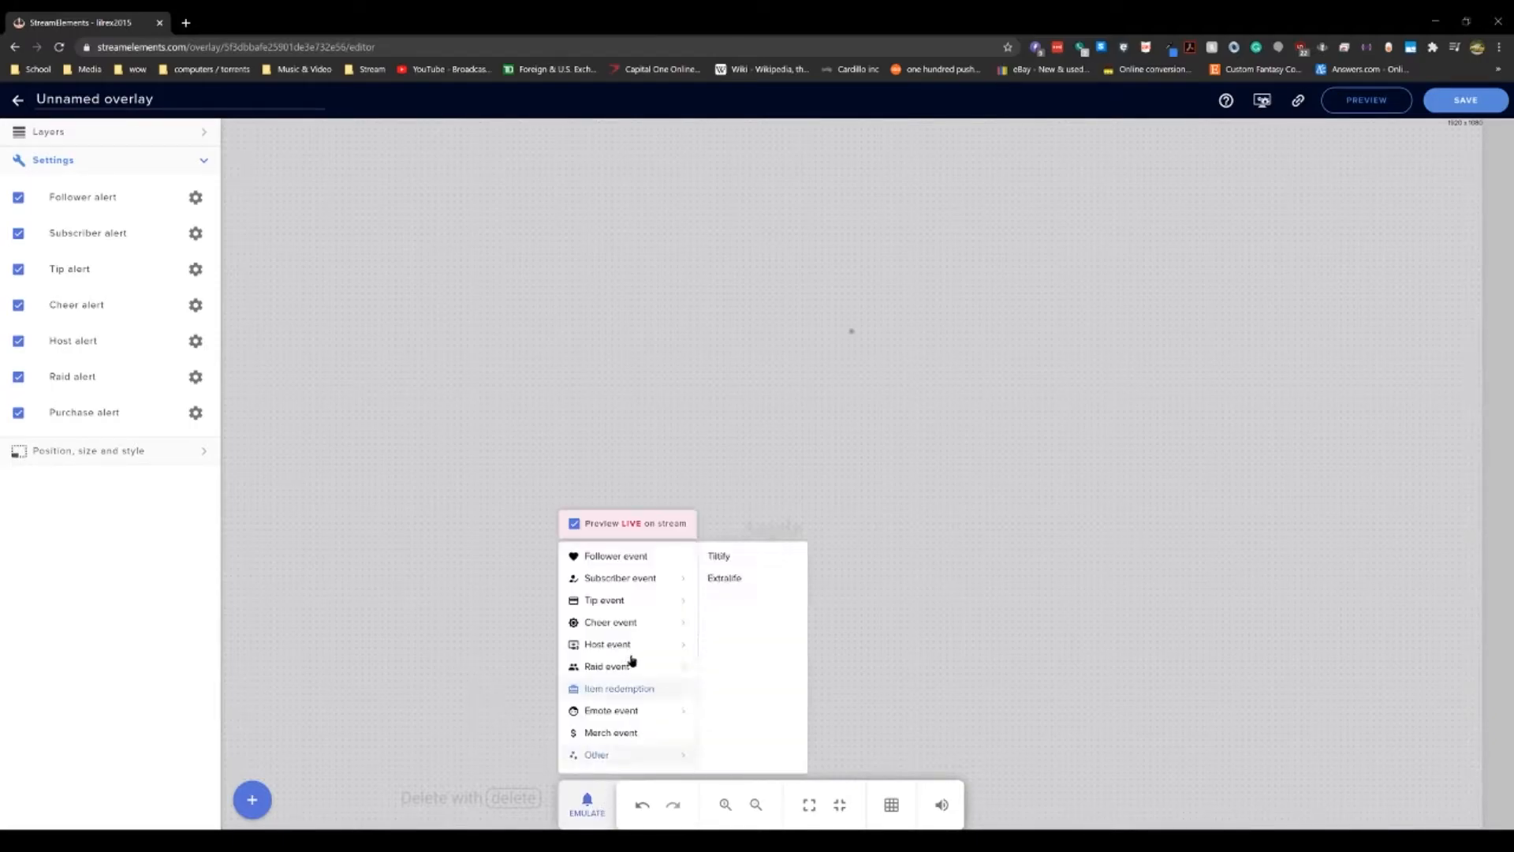
pyautogui.moveTo(606, 655)
pyautogui.moveTo(619, 606)
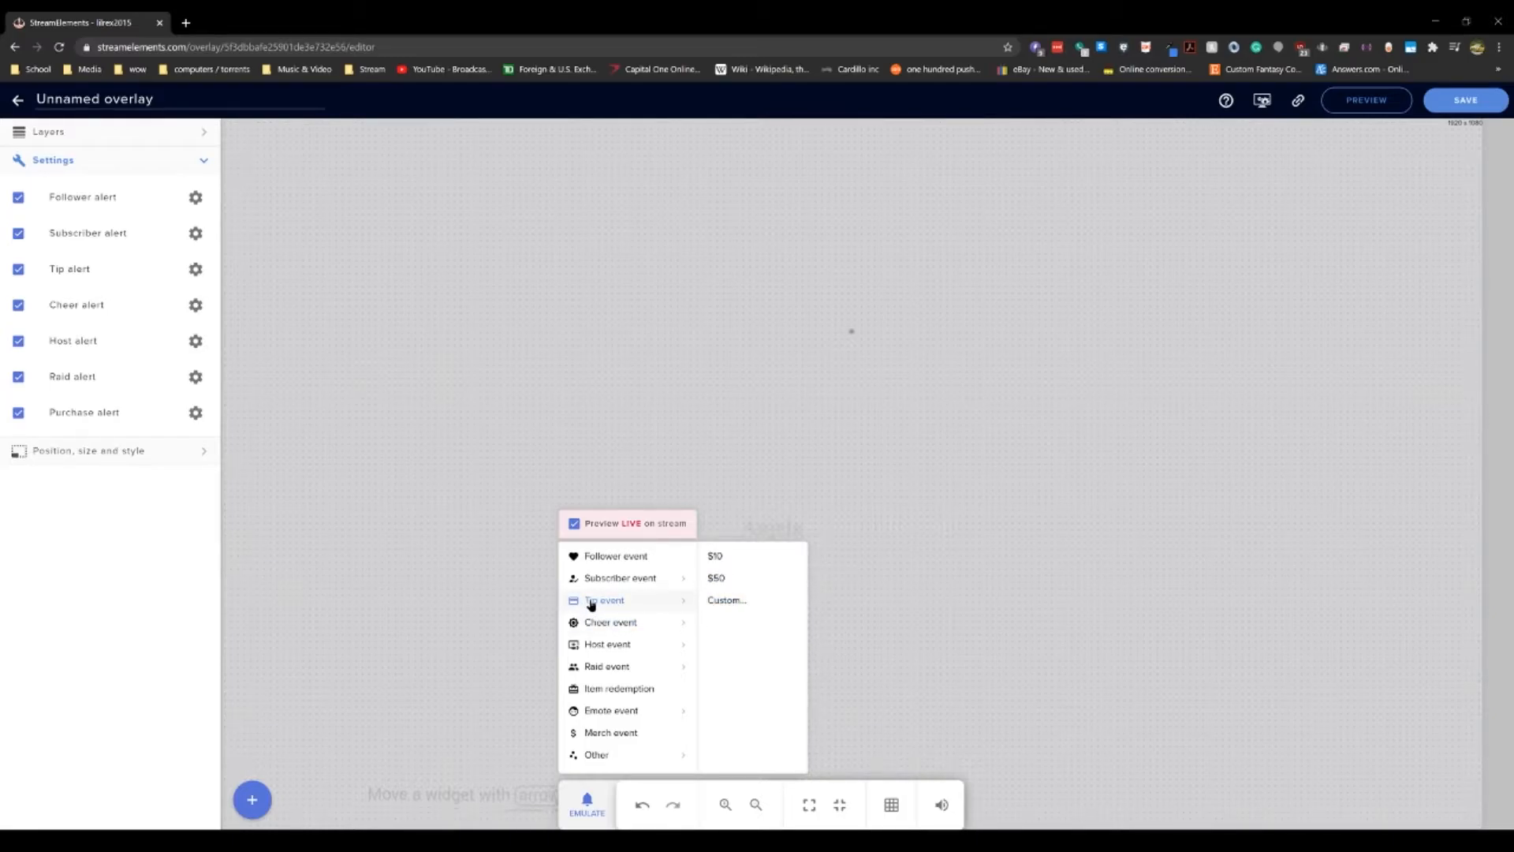
pyautogui.click(612, 557)
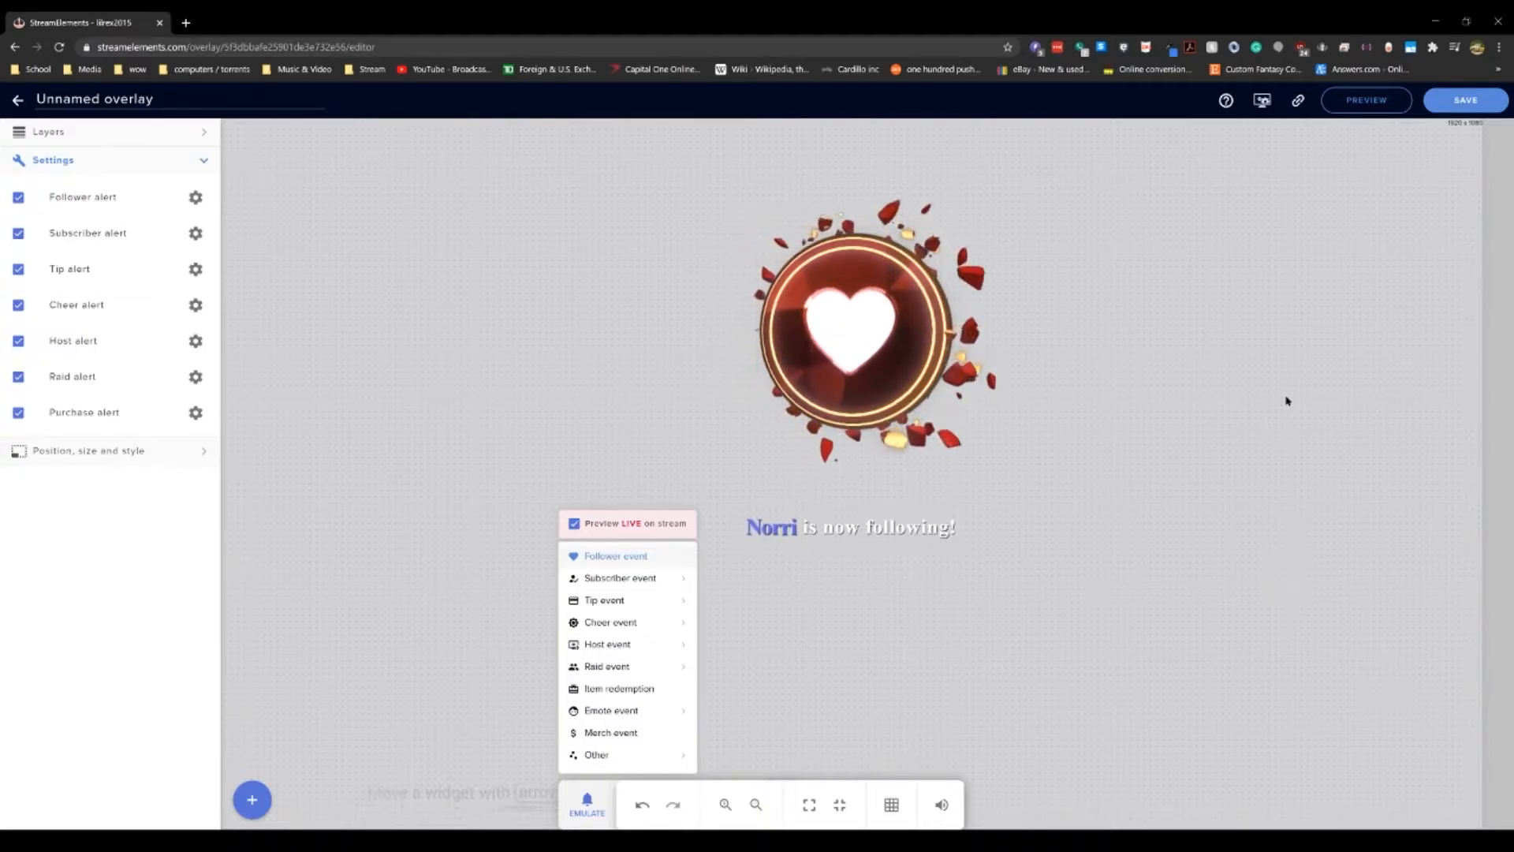
# Step: Save the overlay under the name firstOverlay
pyautogui.click(1466, 100)
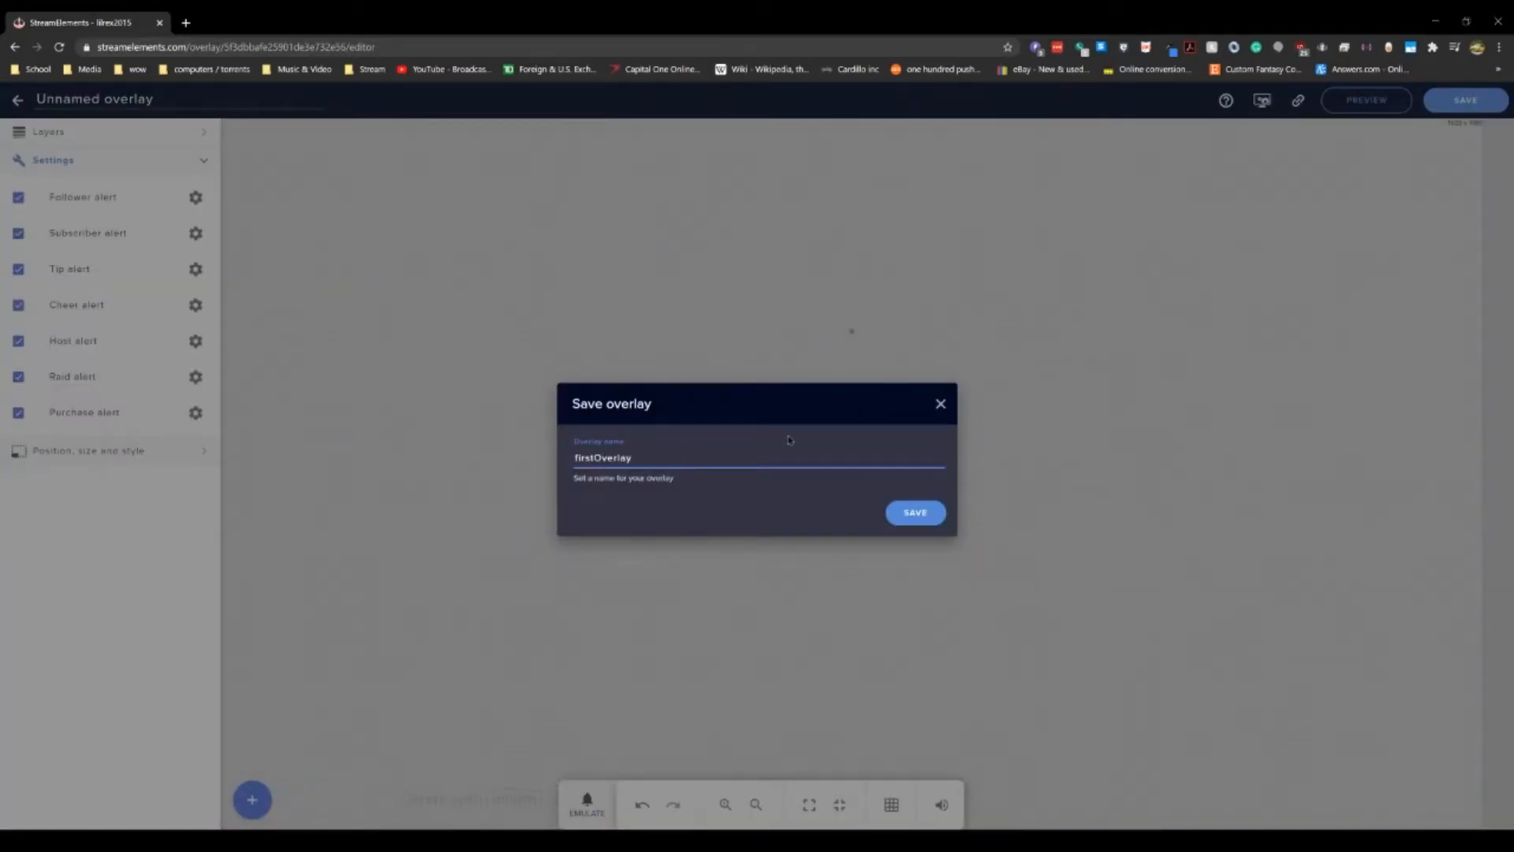
pyautogui.click(931, 520)
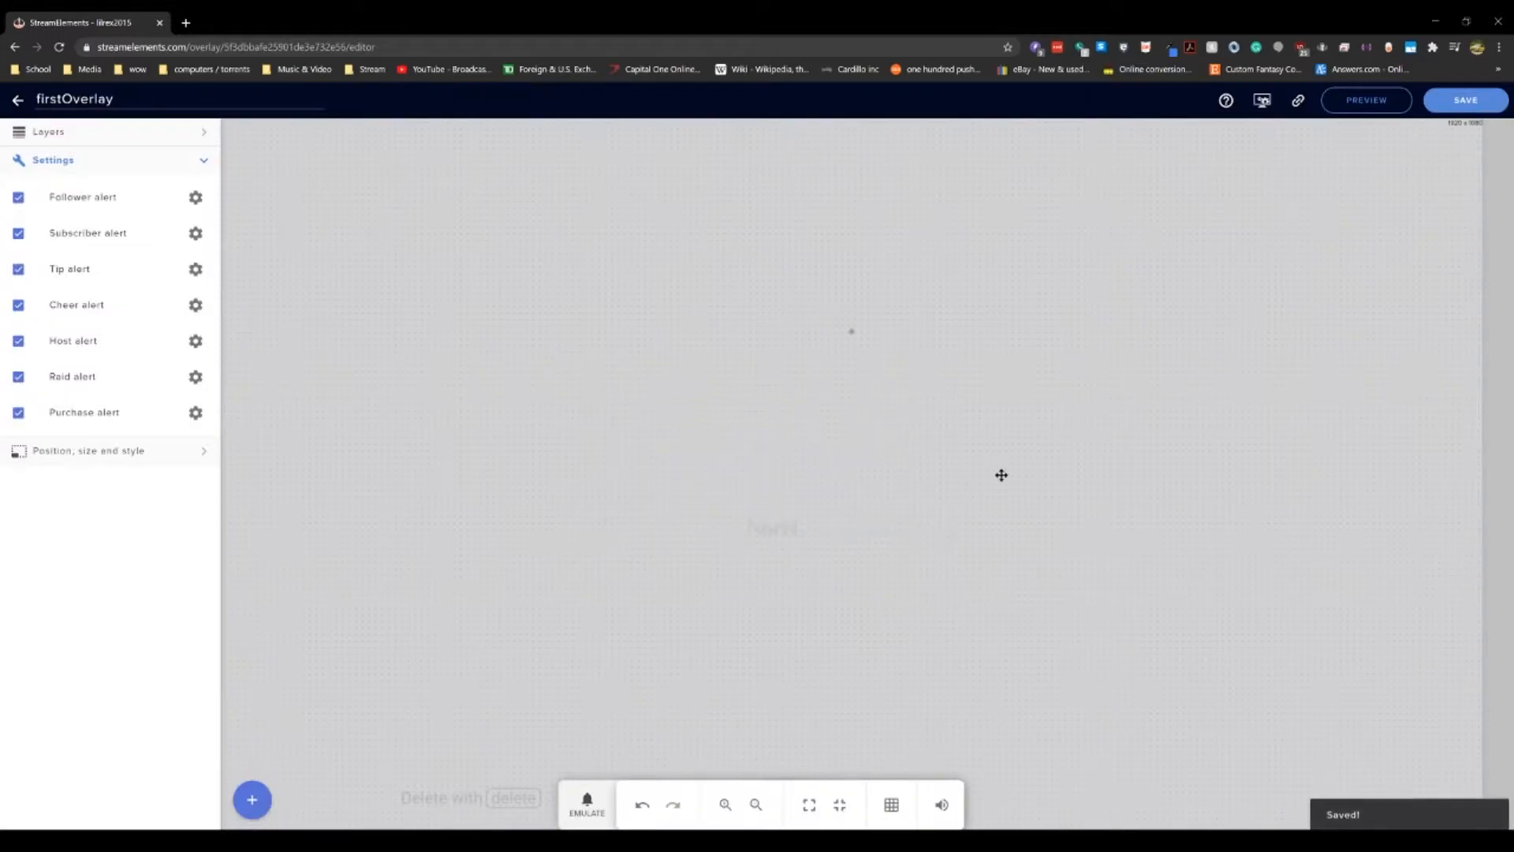
# Step: Copy the overlay URL and switch to OBS Studio
pyautogui.click(1299, 103)
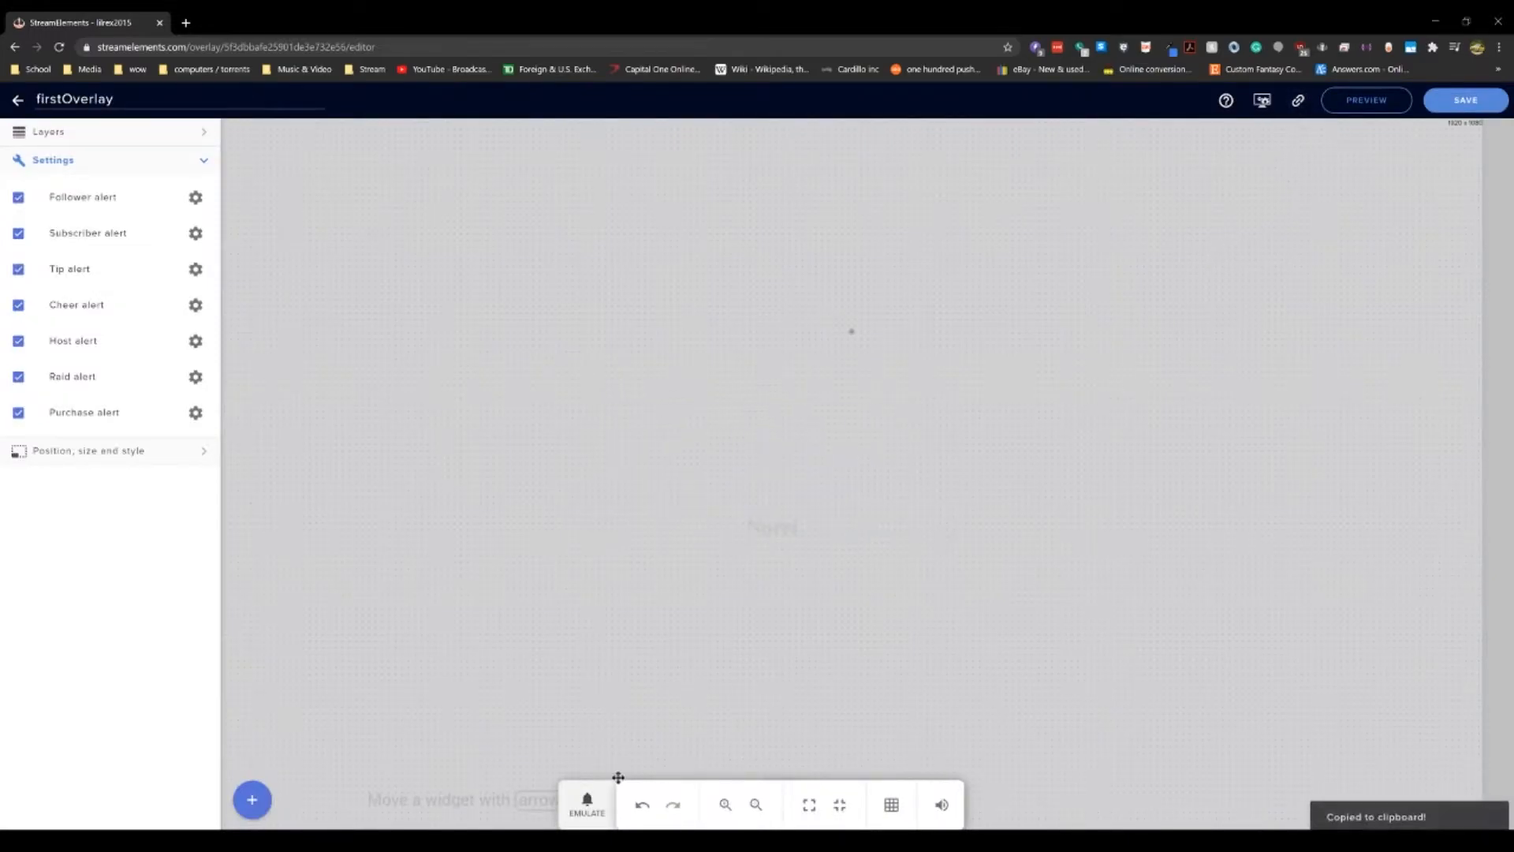
pyautogui.click(548, 779)
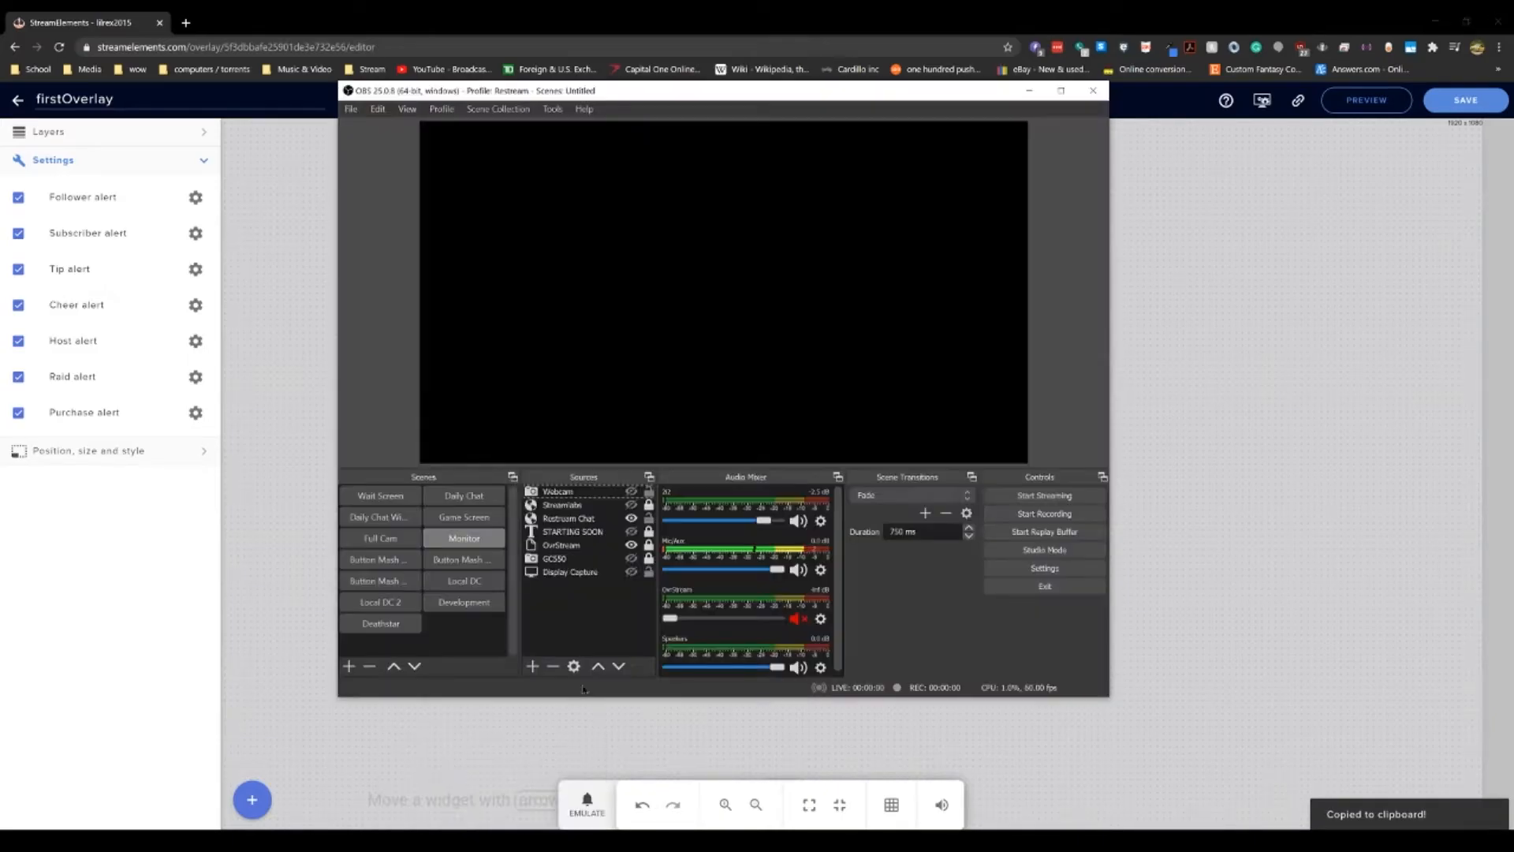
# Step: Add a new Browser source named SE to the current scene
pyautogui.rightClick(578, 628)
pyautogui.moveTo(631, 632)
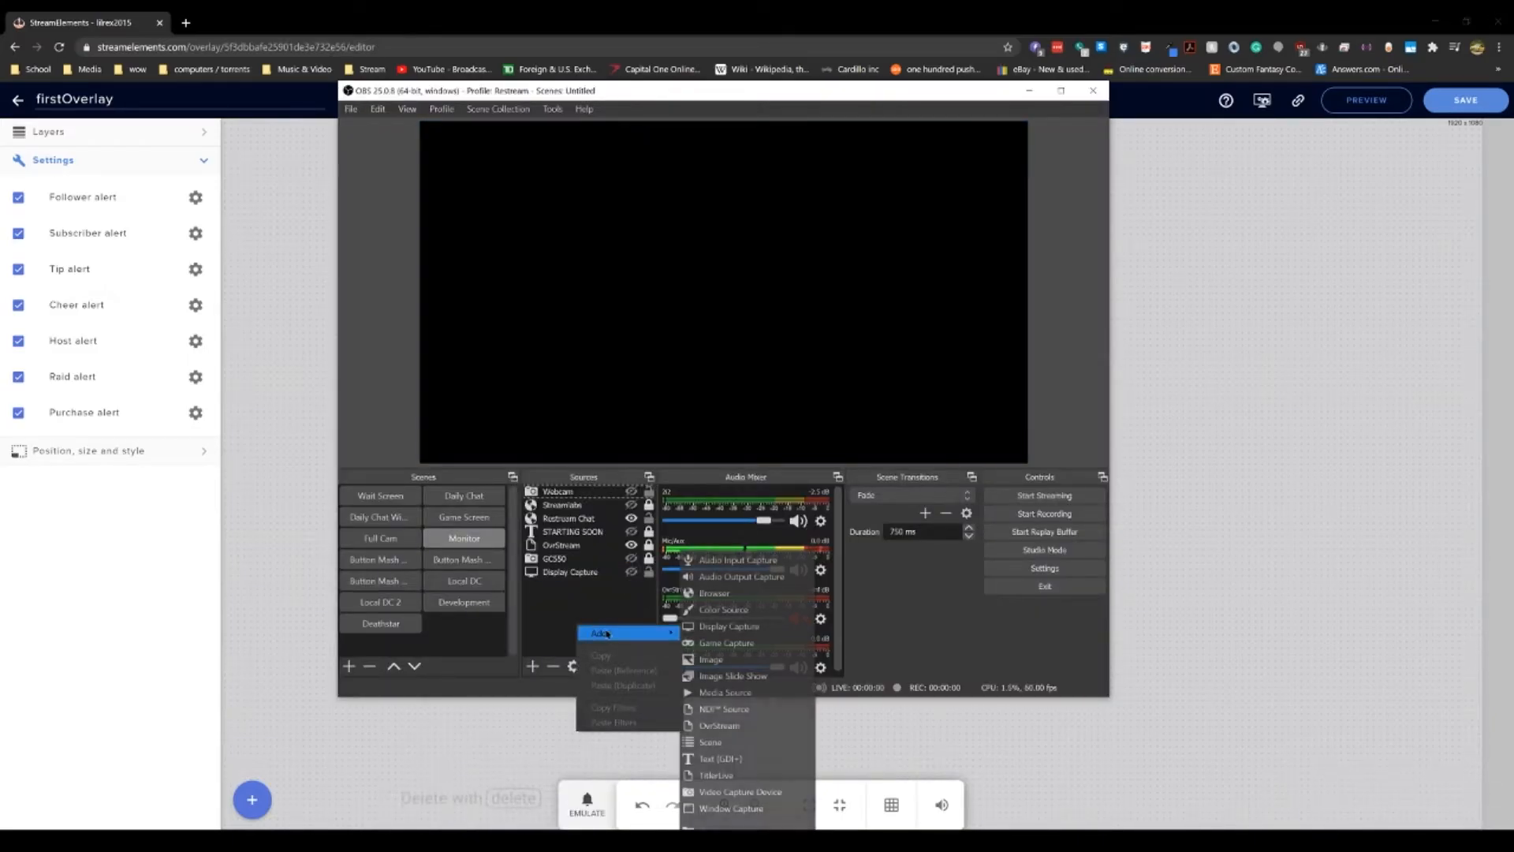
pyautogui.click(759, 597)
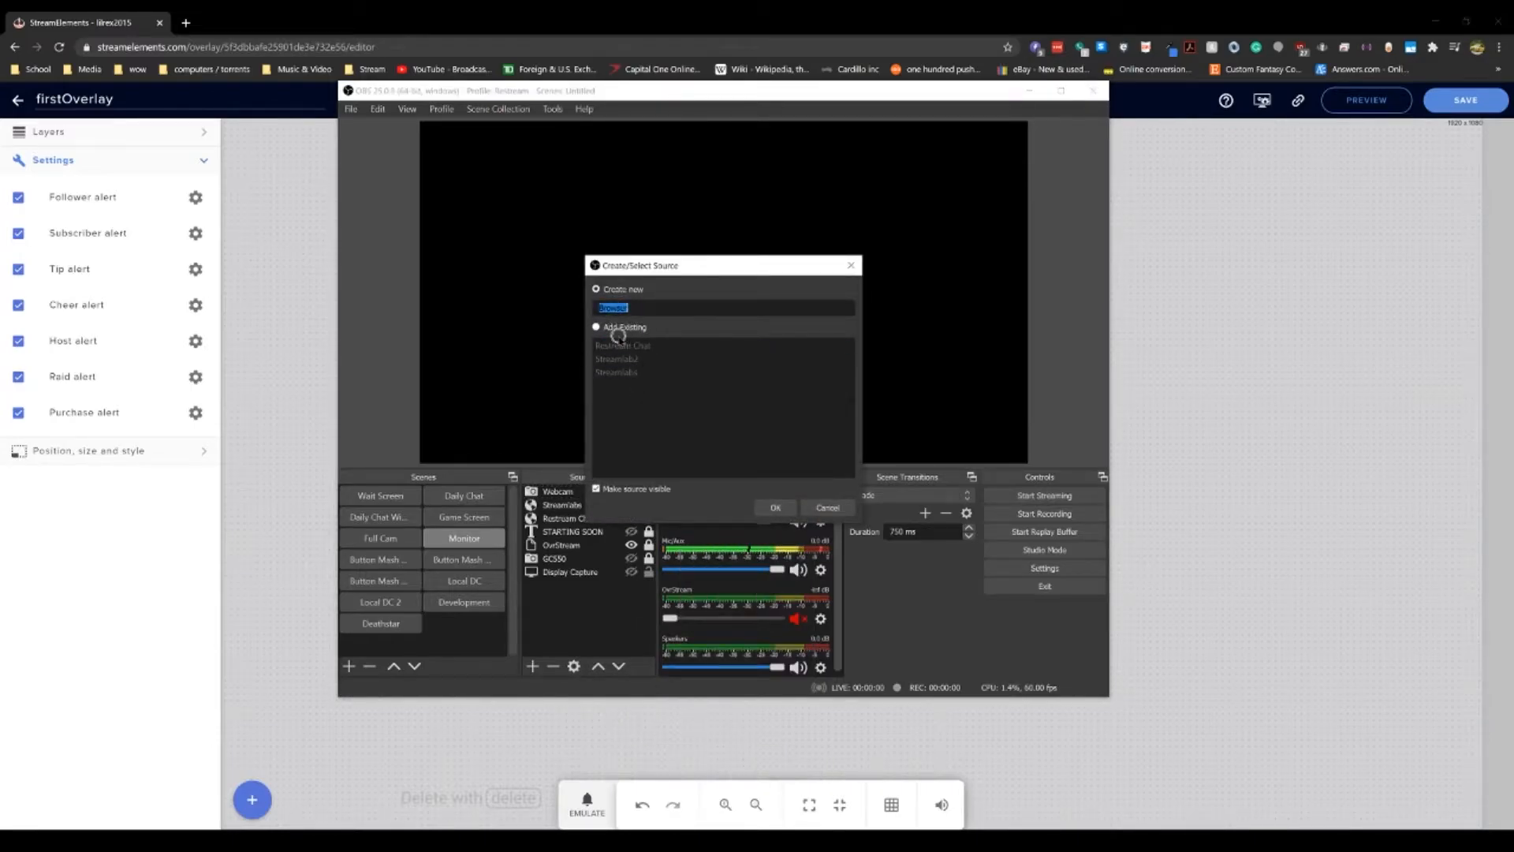
pyautogui.write('SE')
pyautogui.click(775, 507)
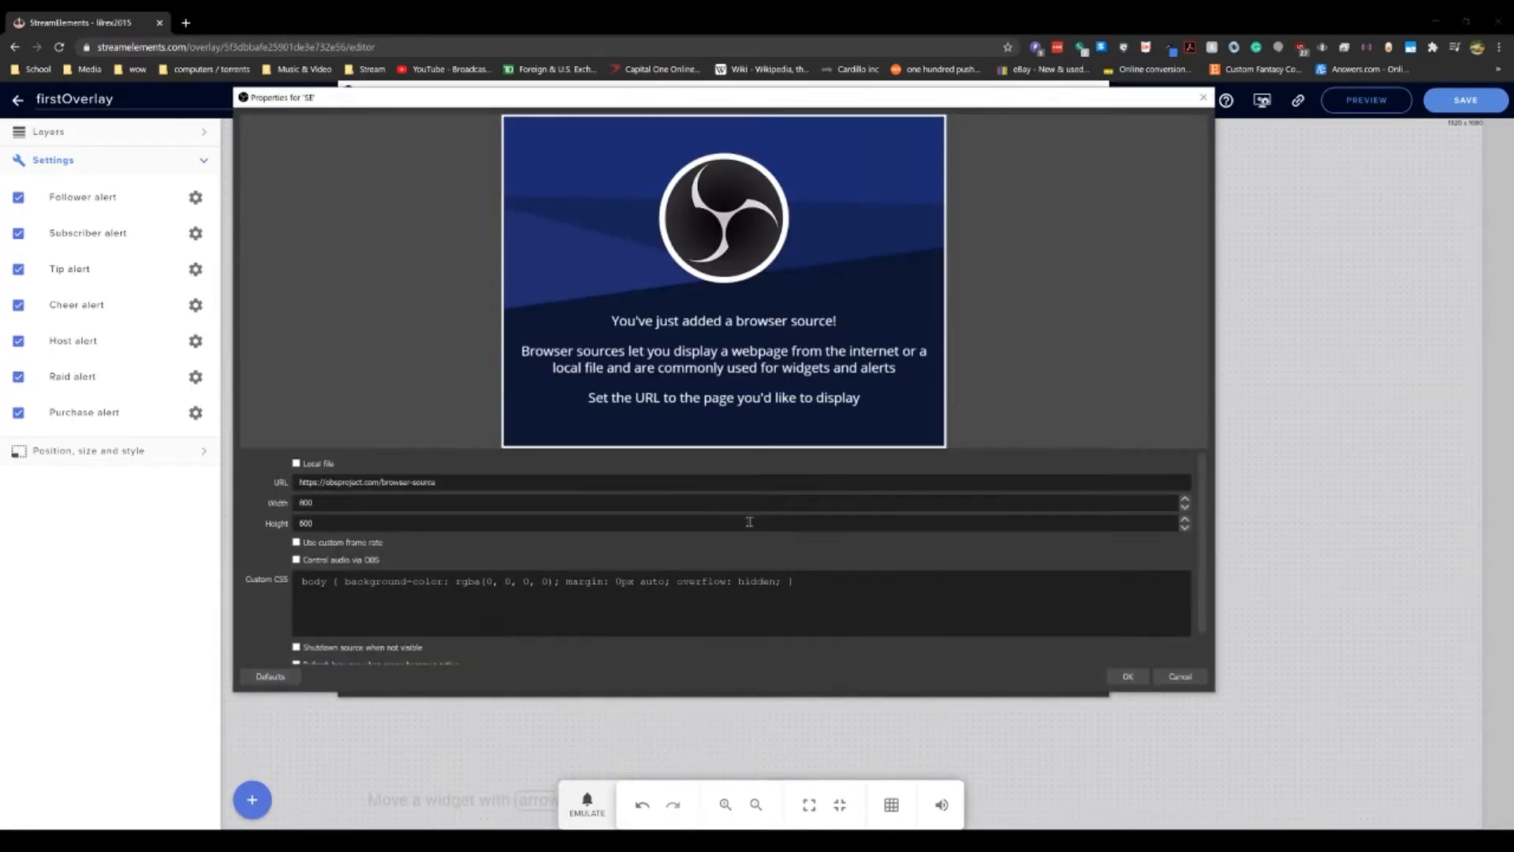
# Step: Paste the overlay URL into the SE source, set its width to 1920 px and adjust the height, and confirm
pyautogui.tripleClick(560, 476)
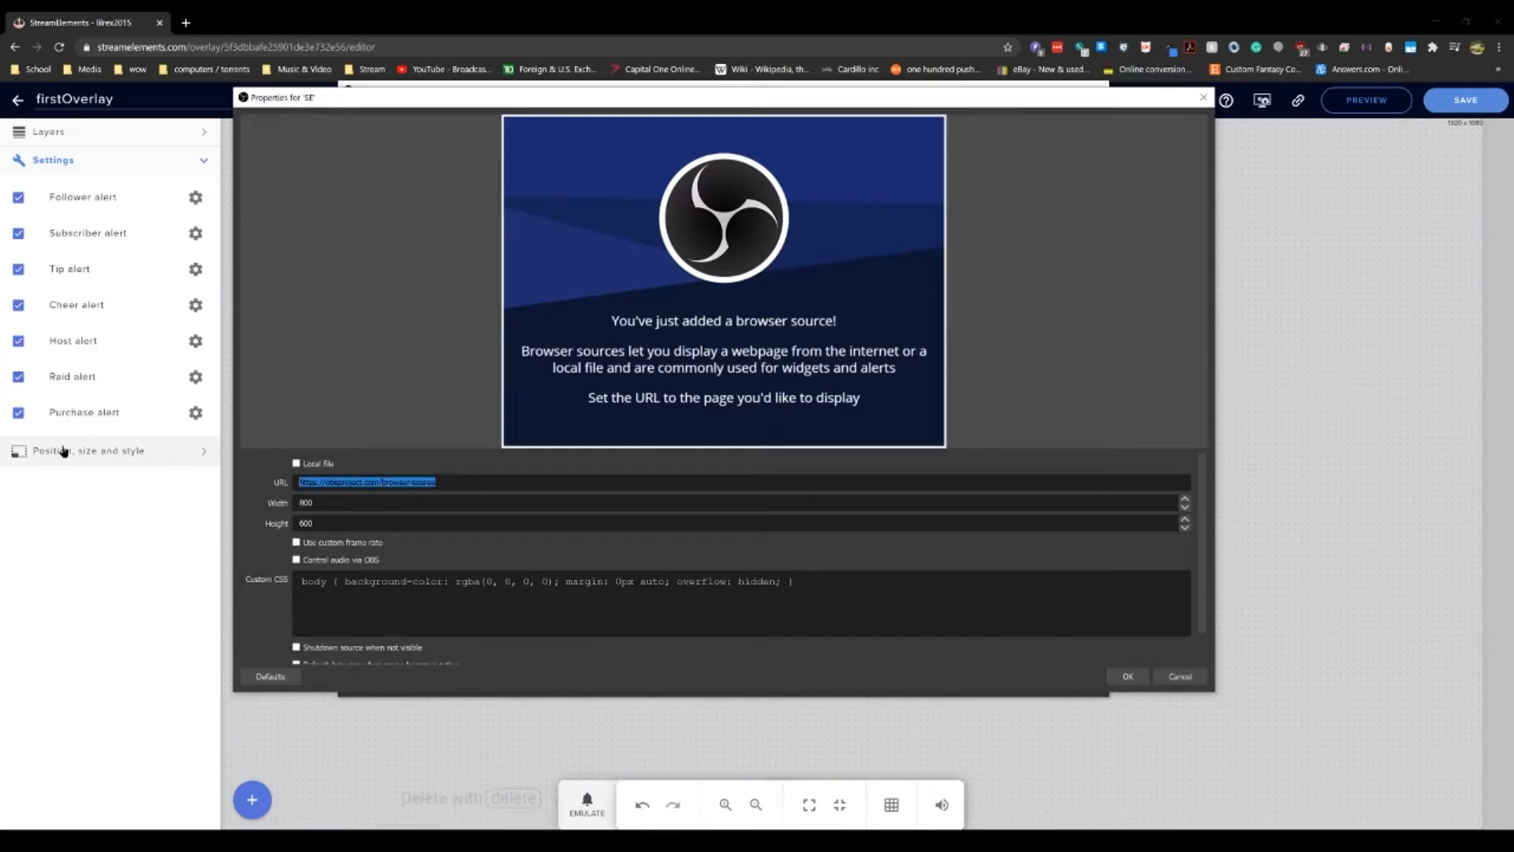
pyautogui.press('Tab')
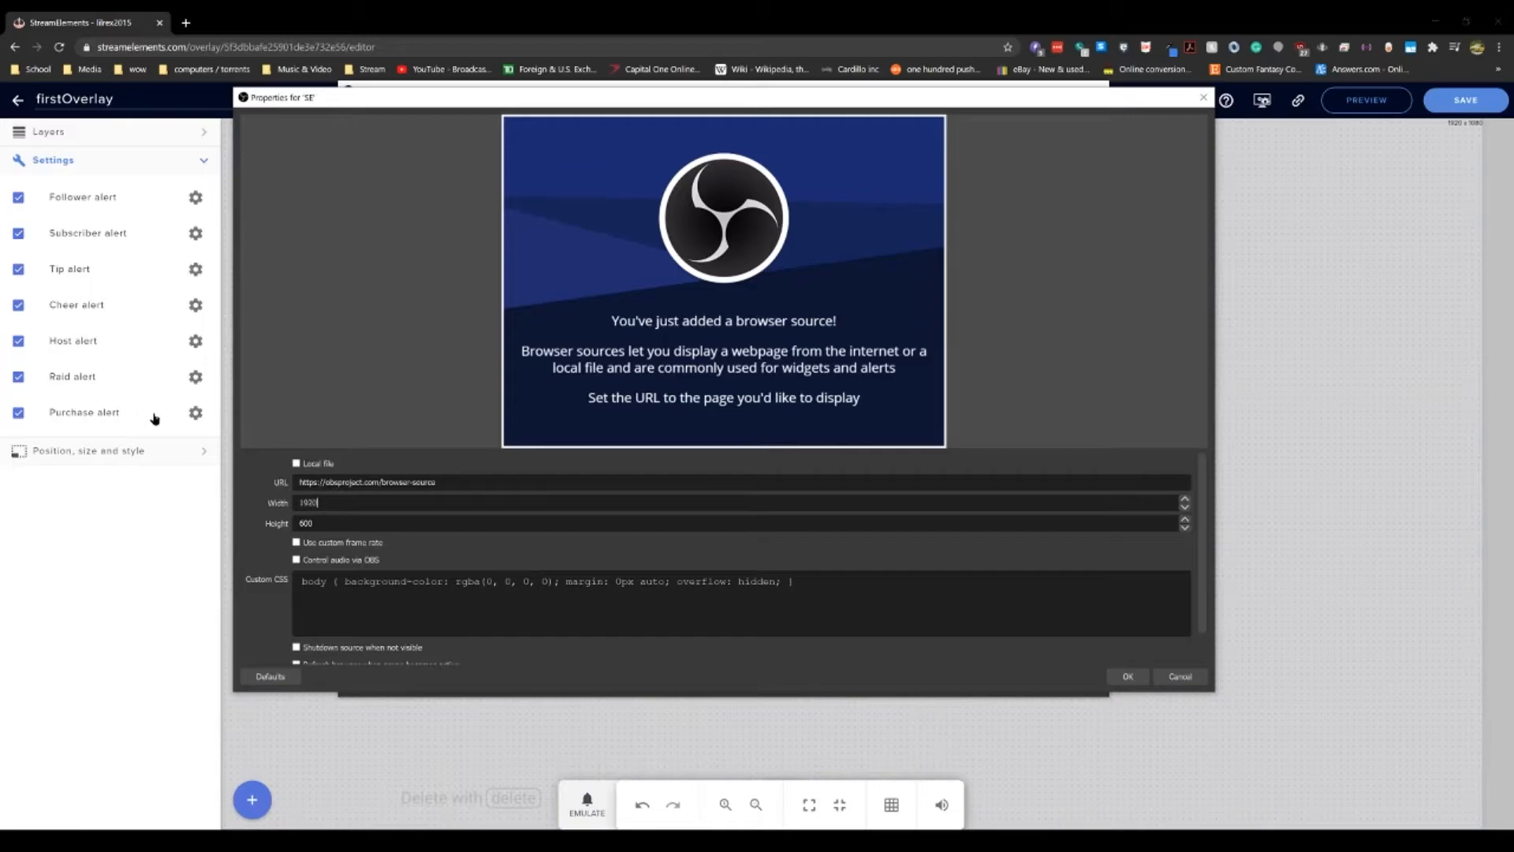
pyautogui.press('Tab')
pyautogui.write('1')
pyautogui.click(1128, 676)
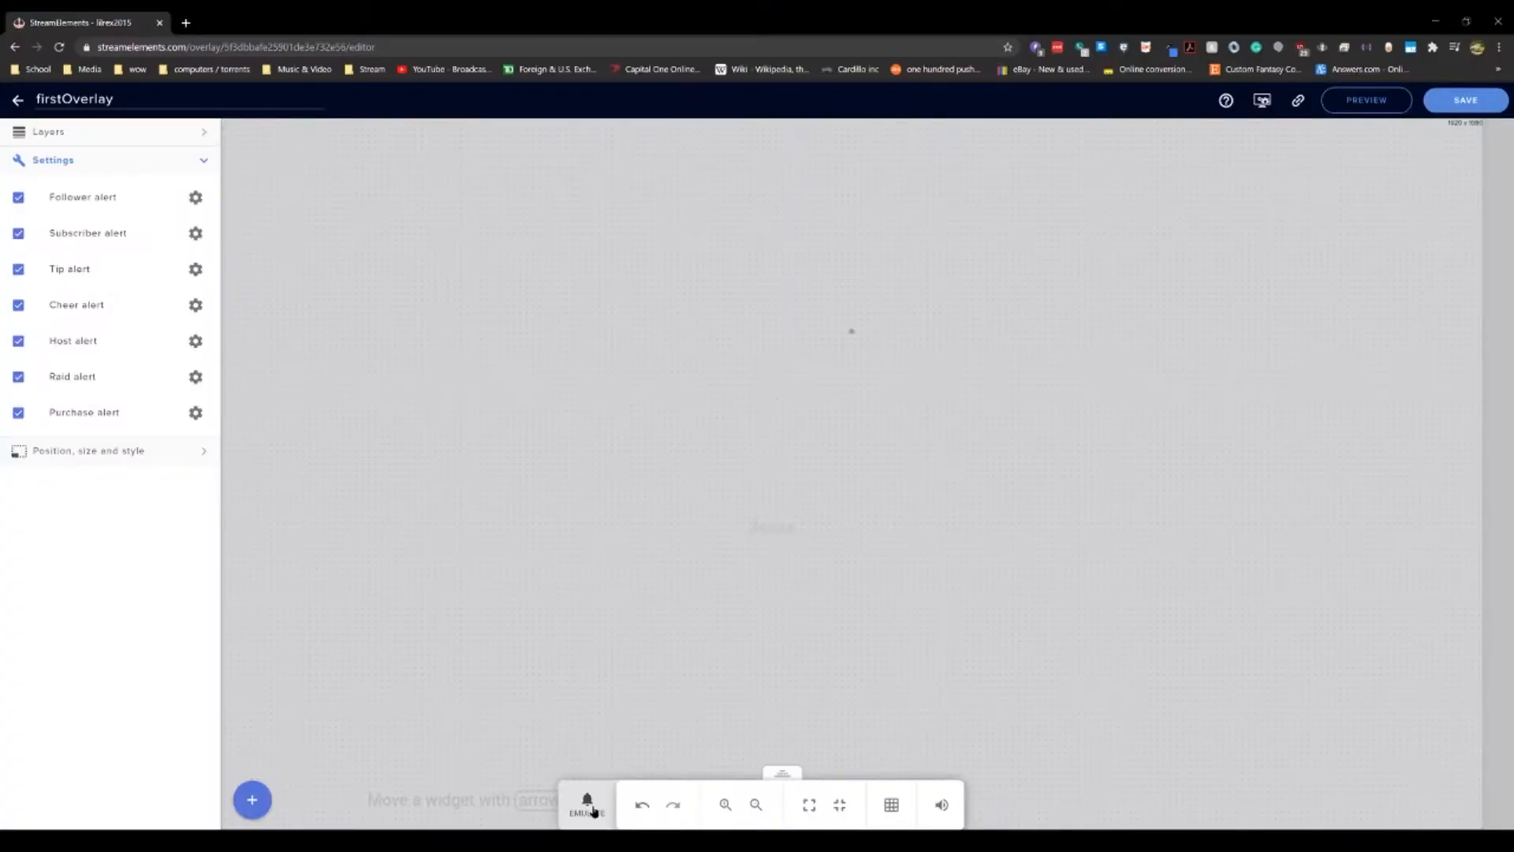
# Step: Emulate a follower event from the overlay editor and check the alert in the OBS preview
pyautogui.click(587, 804)
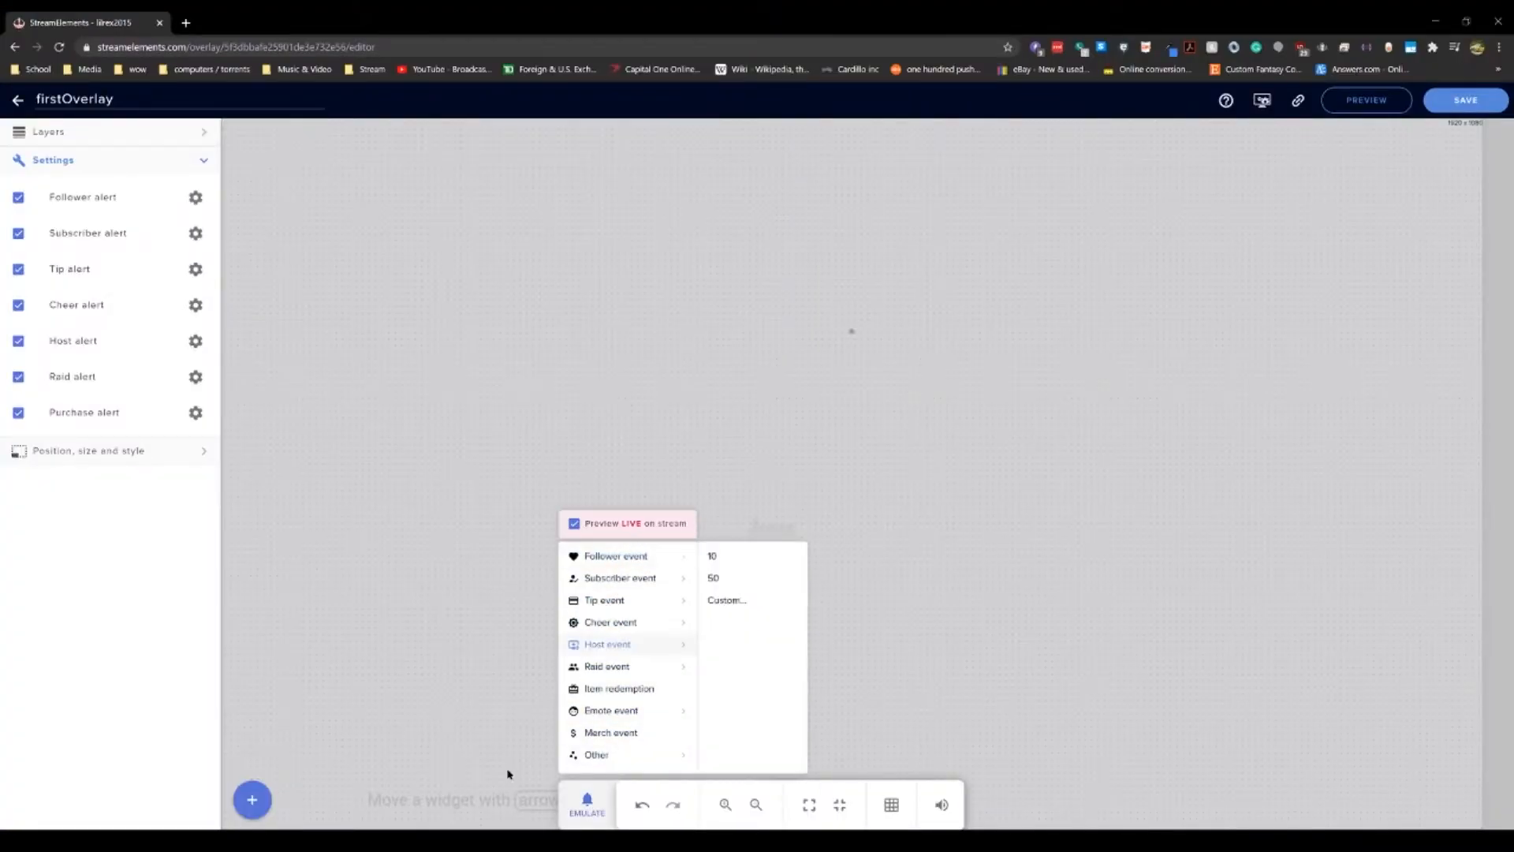
pyautogui.click(492, 841)
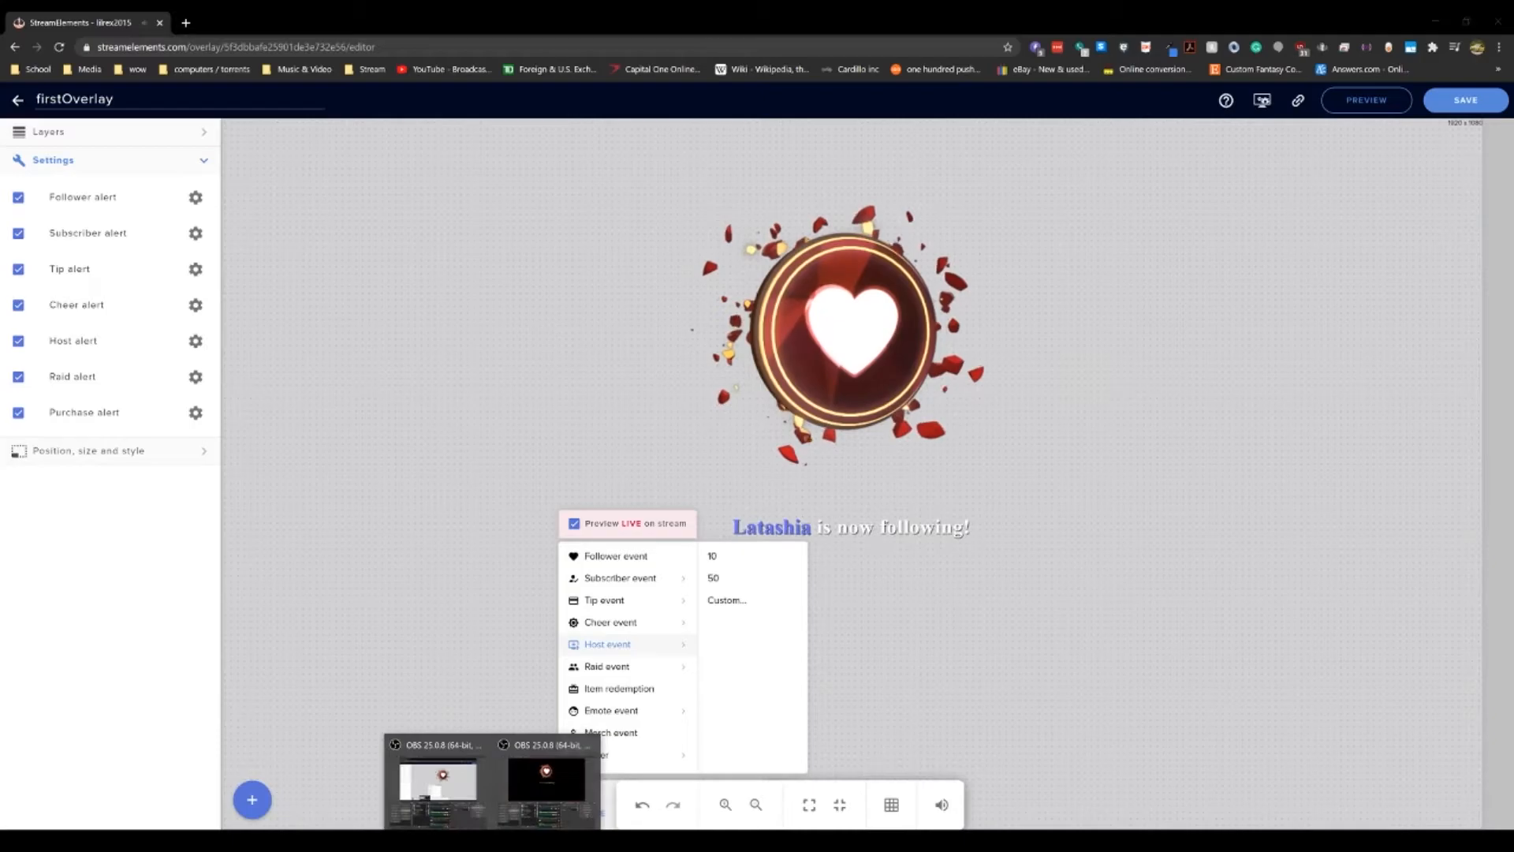
pyautogui.click(546, 780)
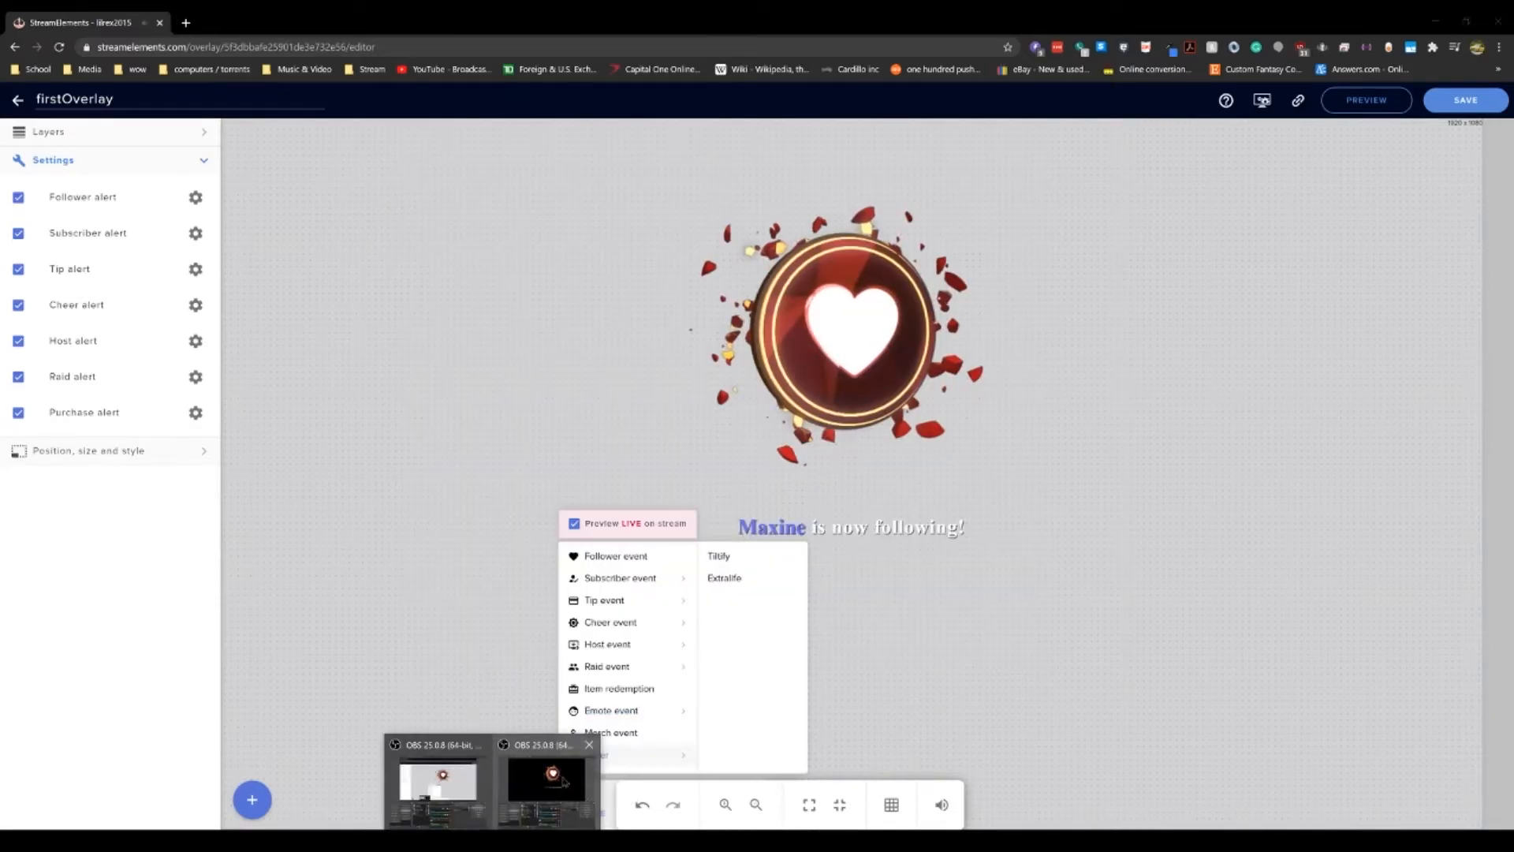
pyautogui.click(548, 780)
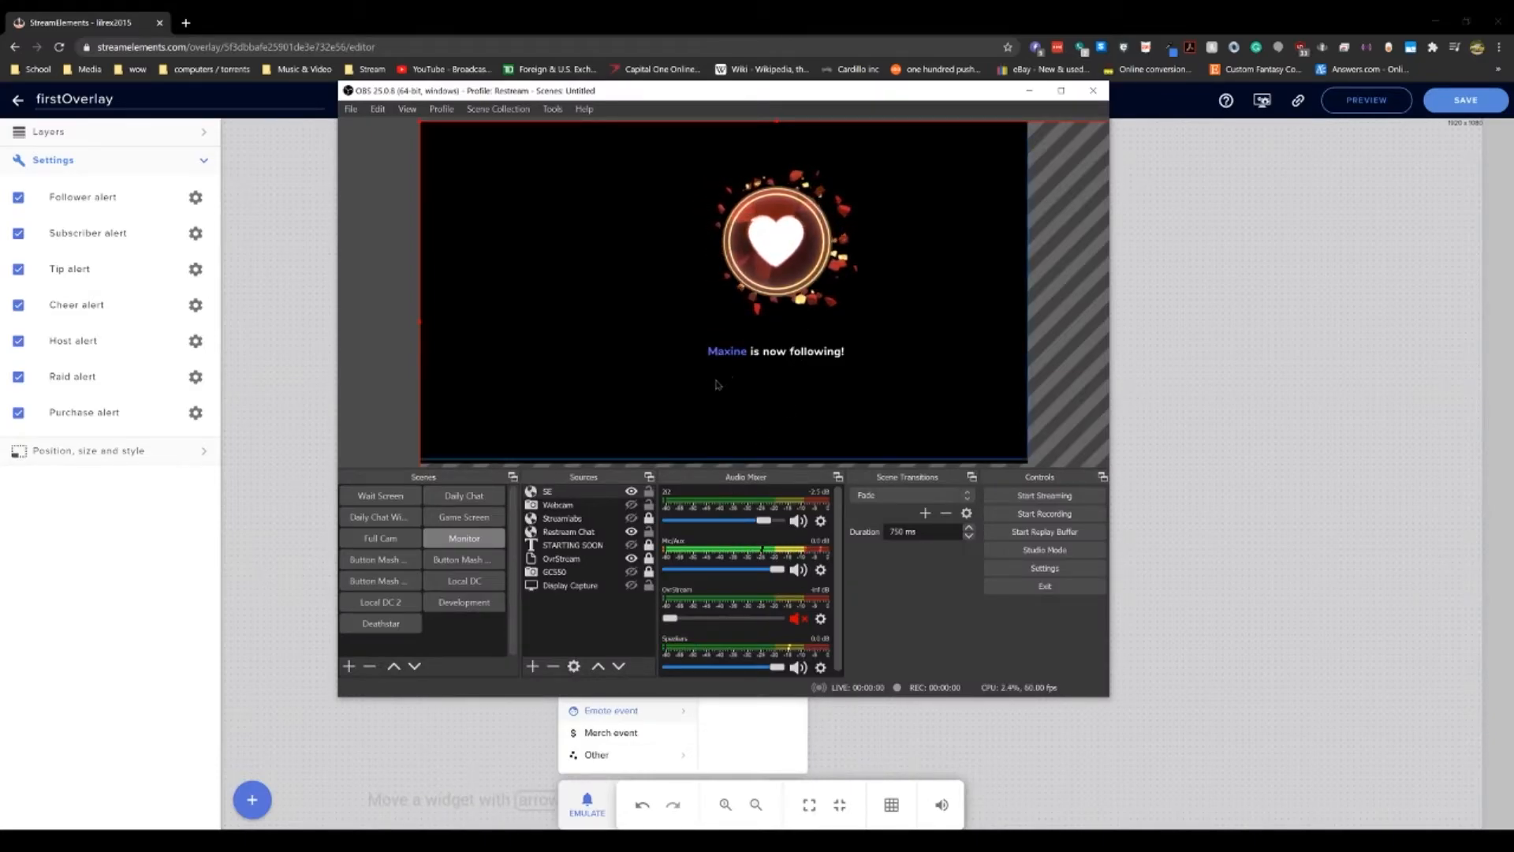
# Step: Fit the SE browser source to the screen
pyautogui.click(595, 492)
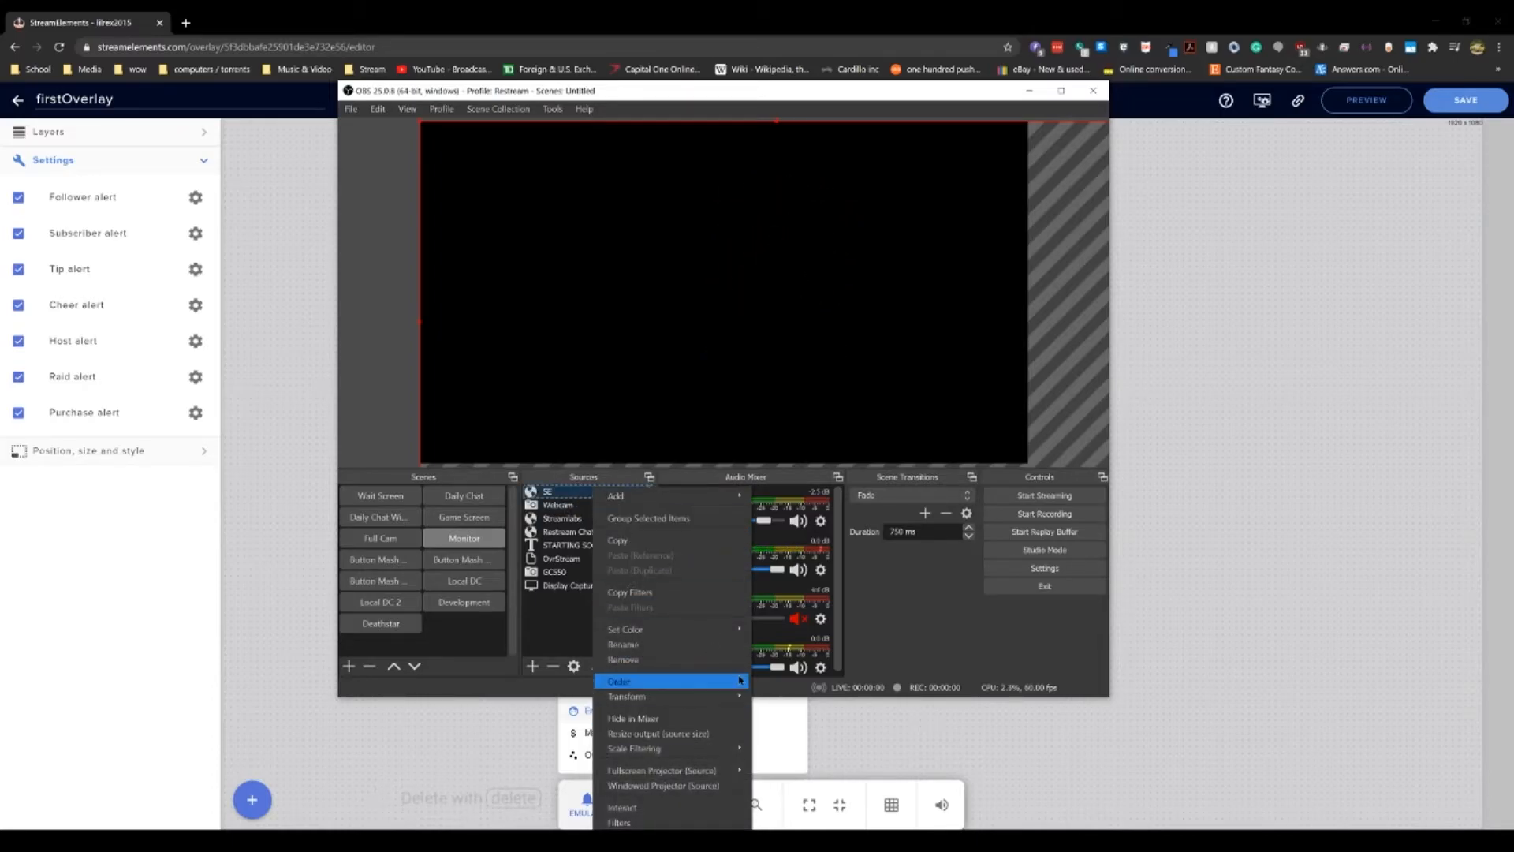
pyautogui.moveTo(710, 697)
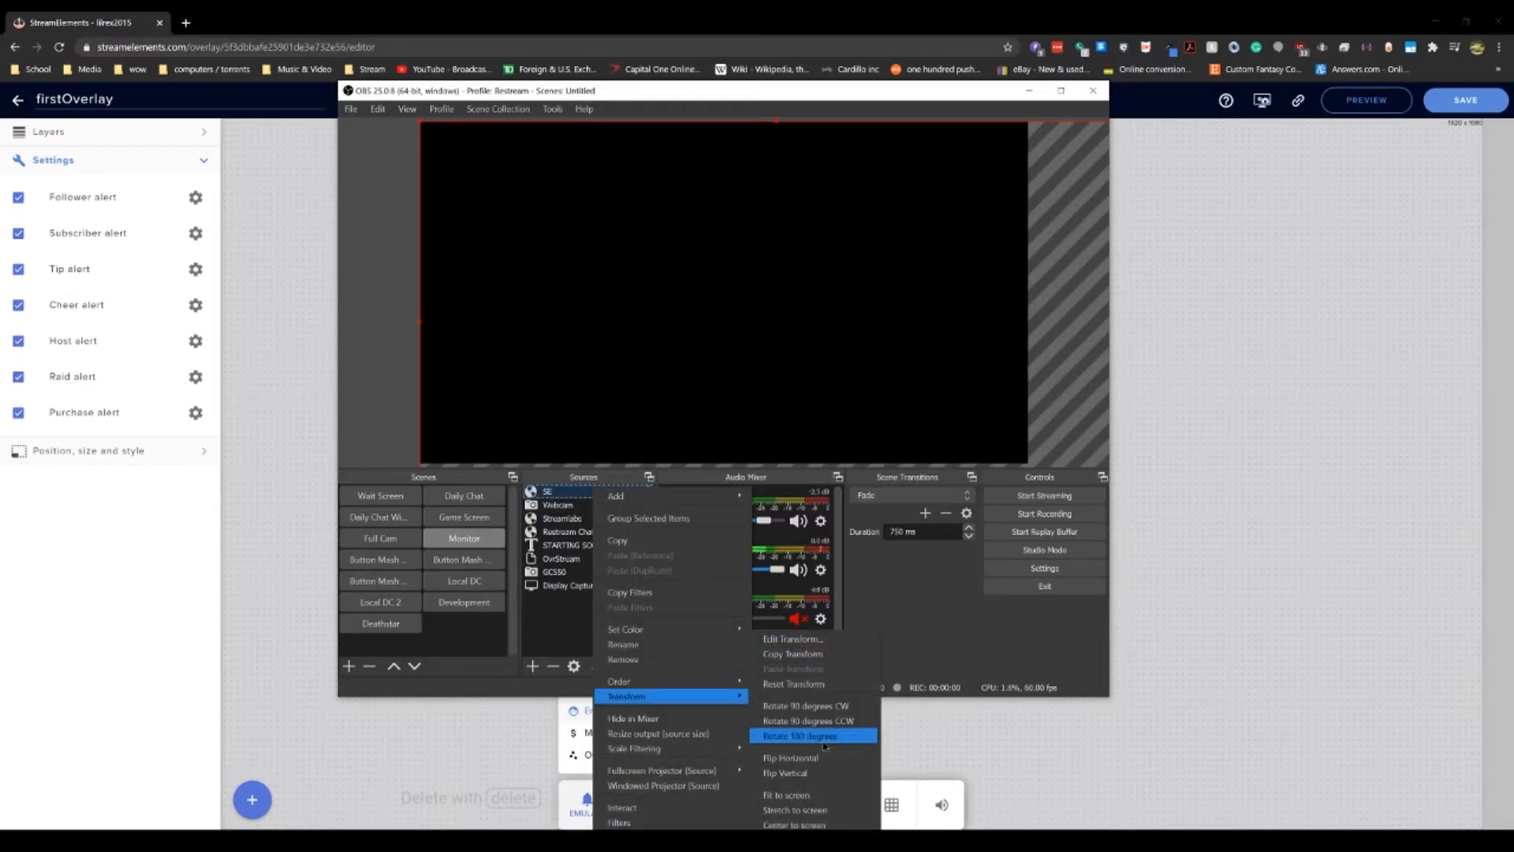
pyautogui.click(812, 797)
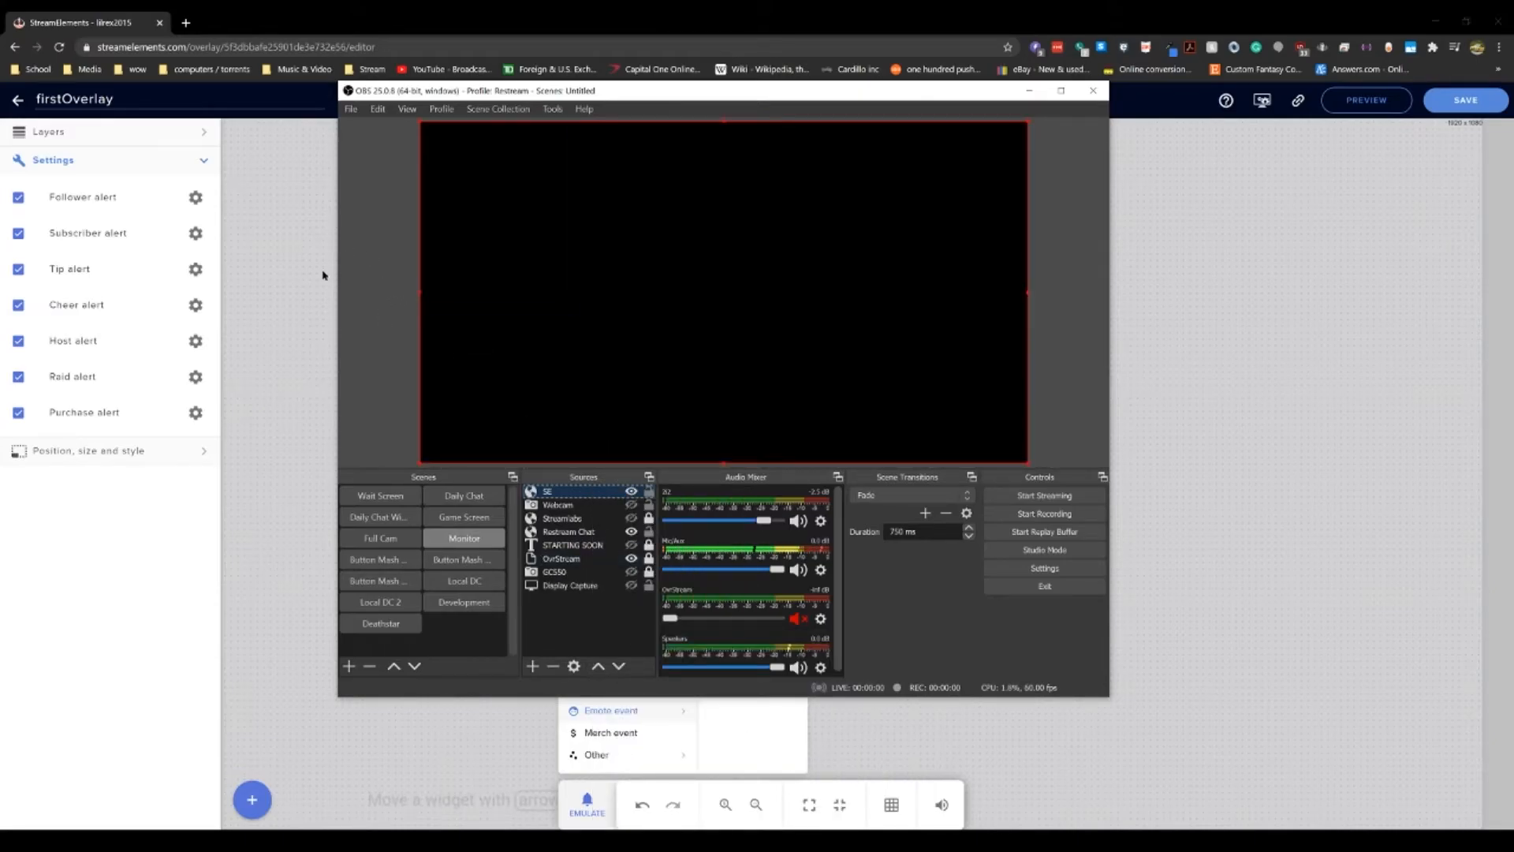
# Step: Open the follower alert's advanced settings and enable custom CSS
pyautogui.click(293, 183)
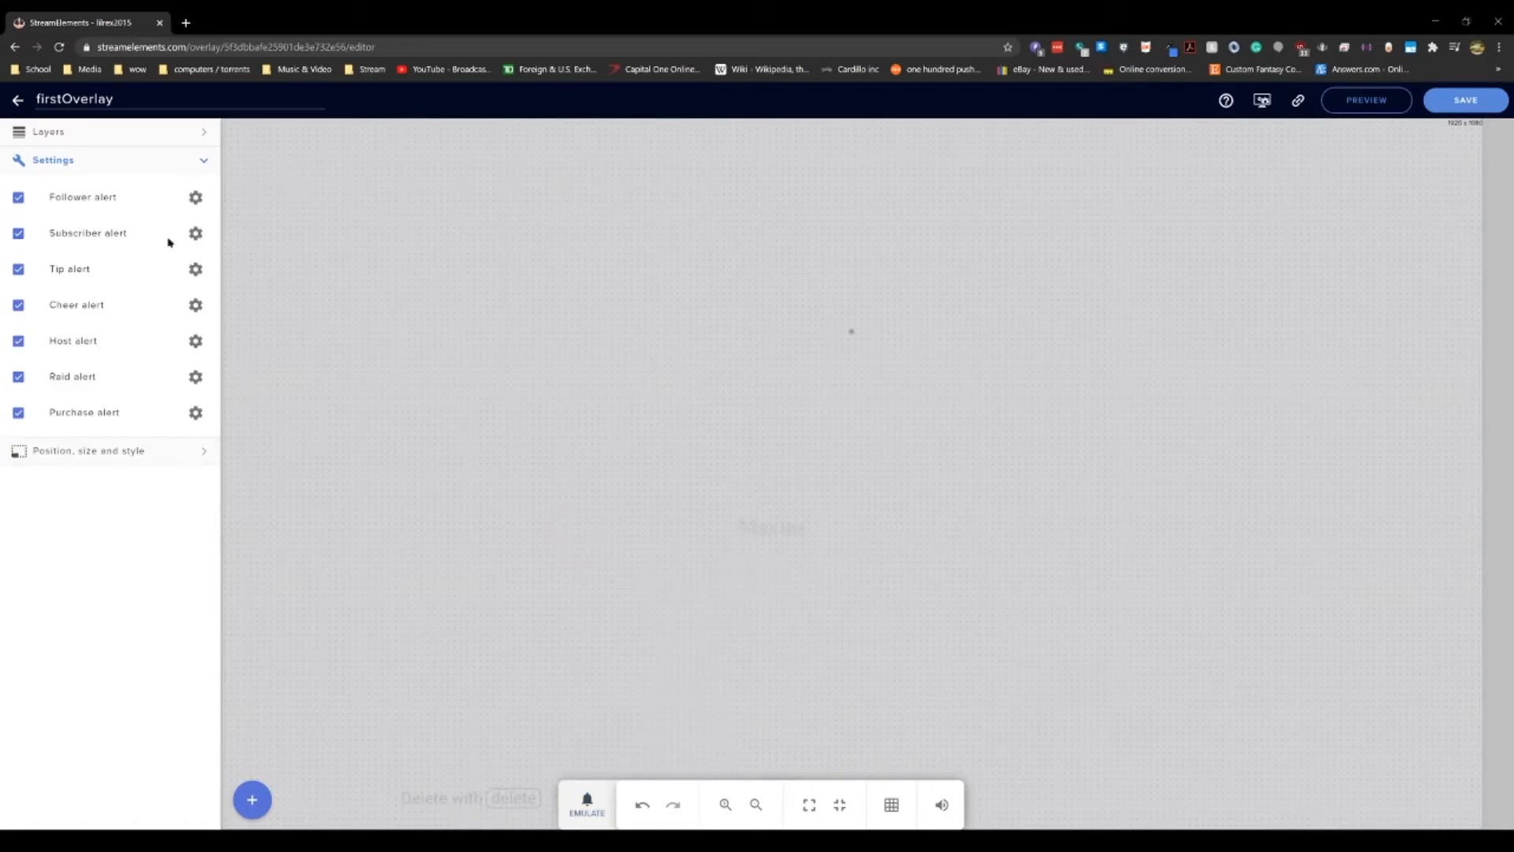
pyautogui.click(197, 200)
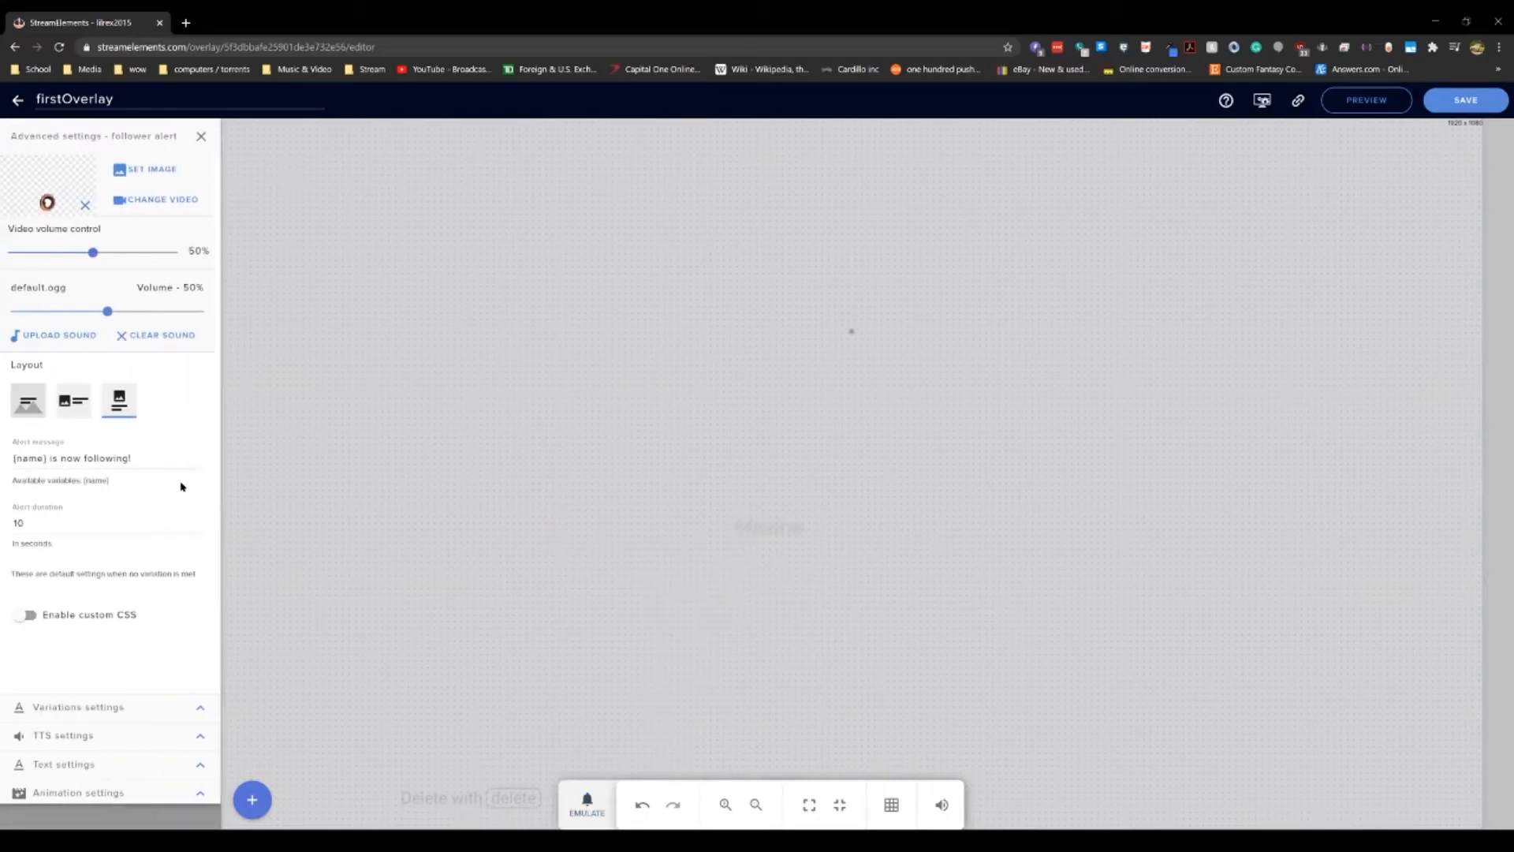
pyautogui.click(27, 615)
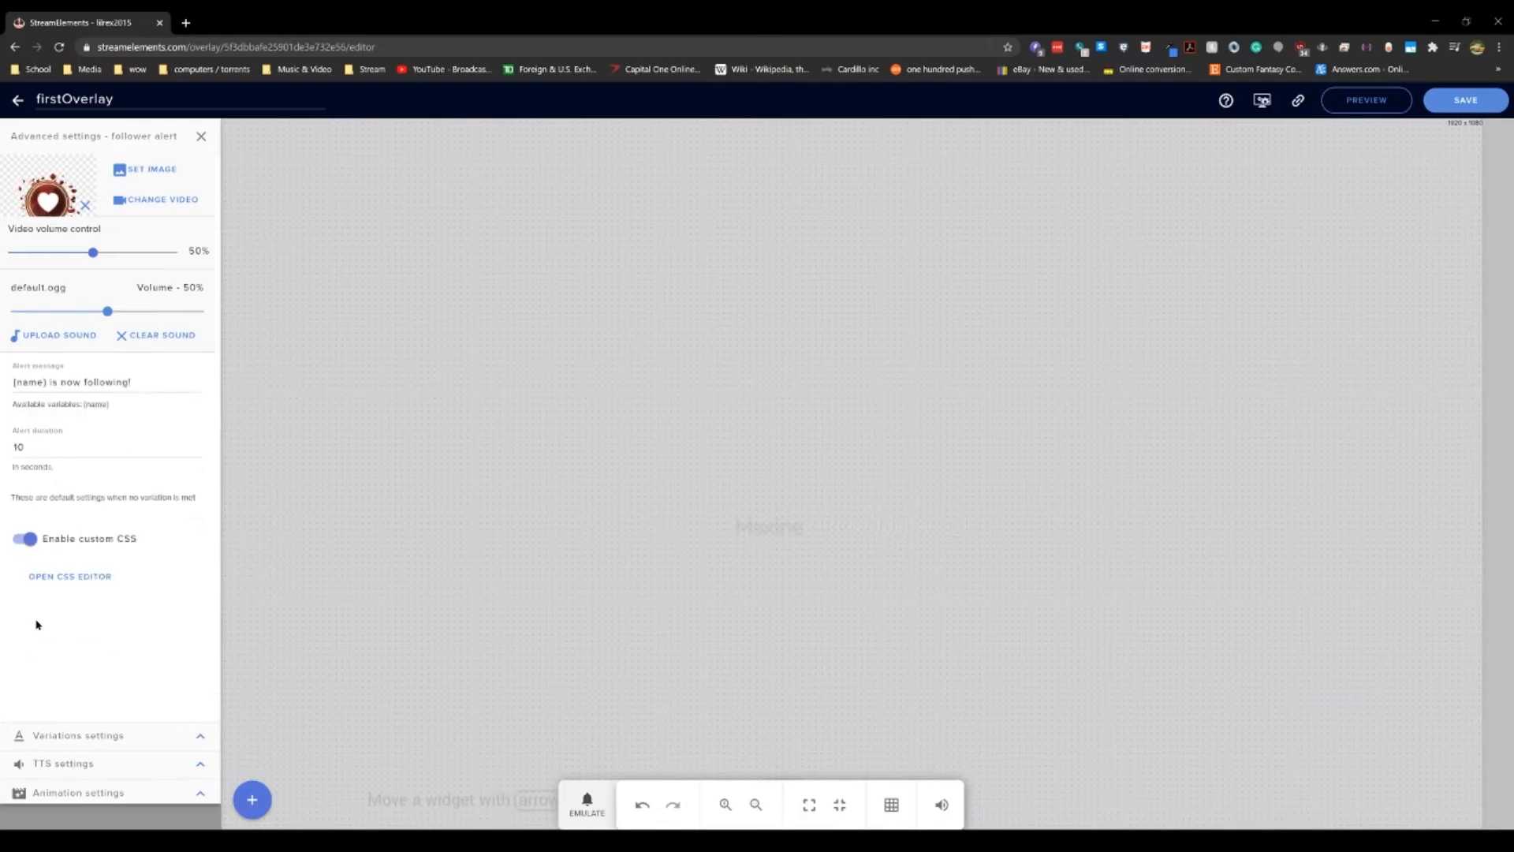
# Step: Open the CSS editor and inspect the alert's HTML and CSS code, then close the editor
pyautogui.click(52, 575)
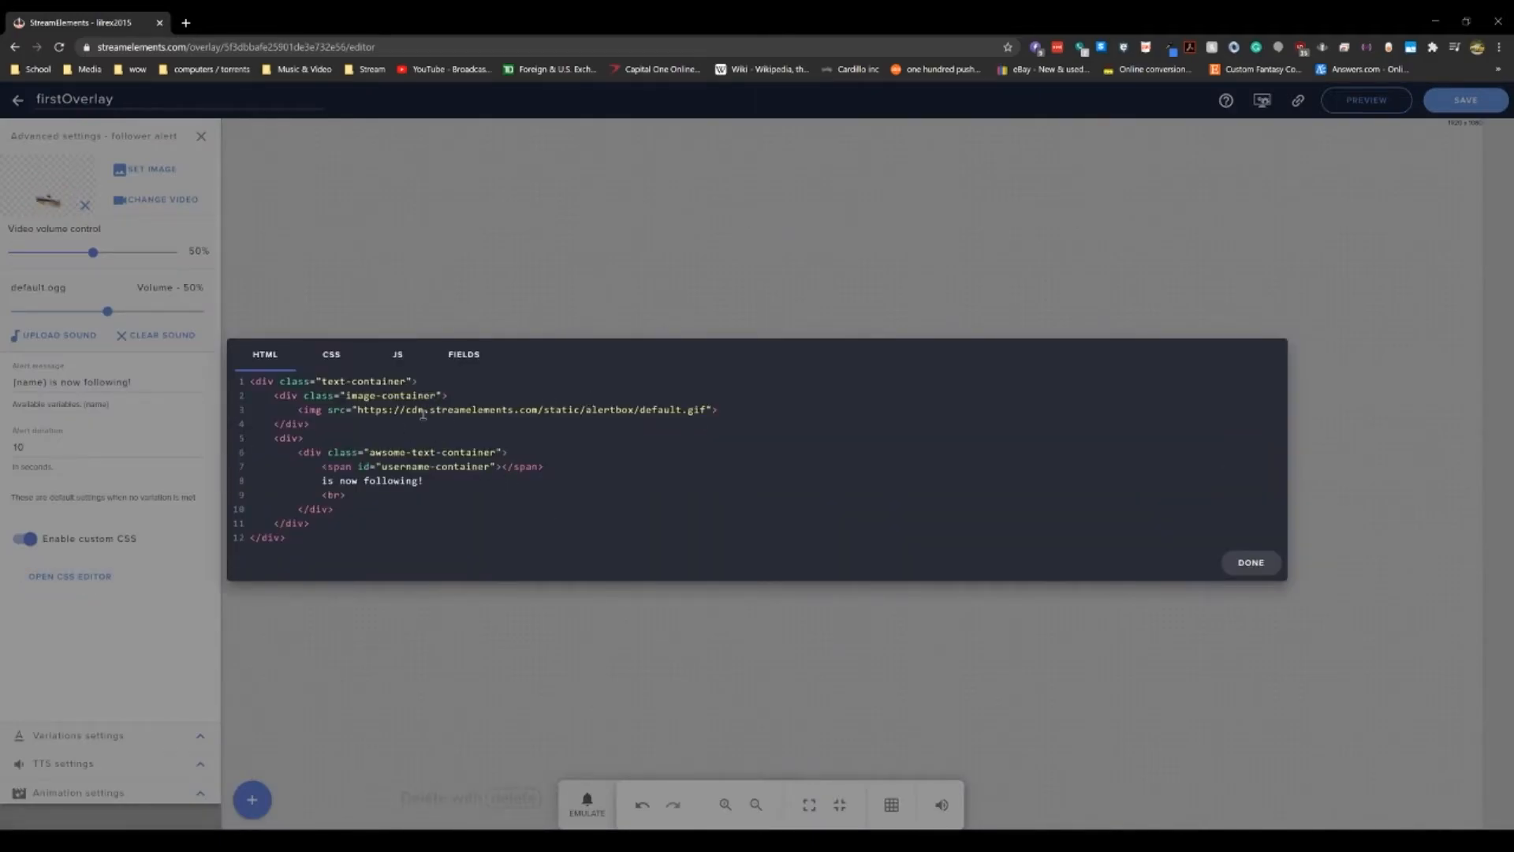
pyautogui.click(337, 355)
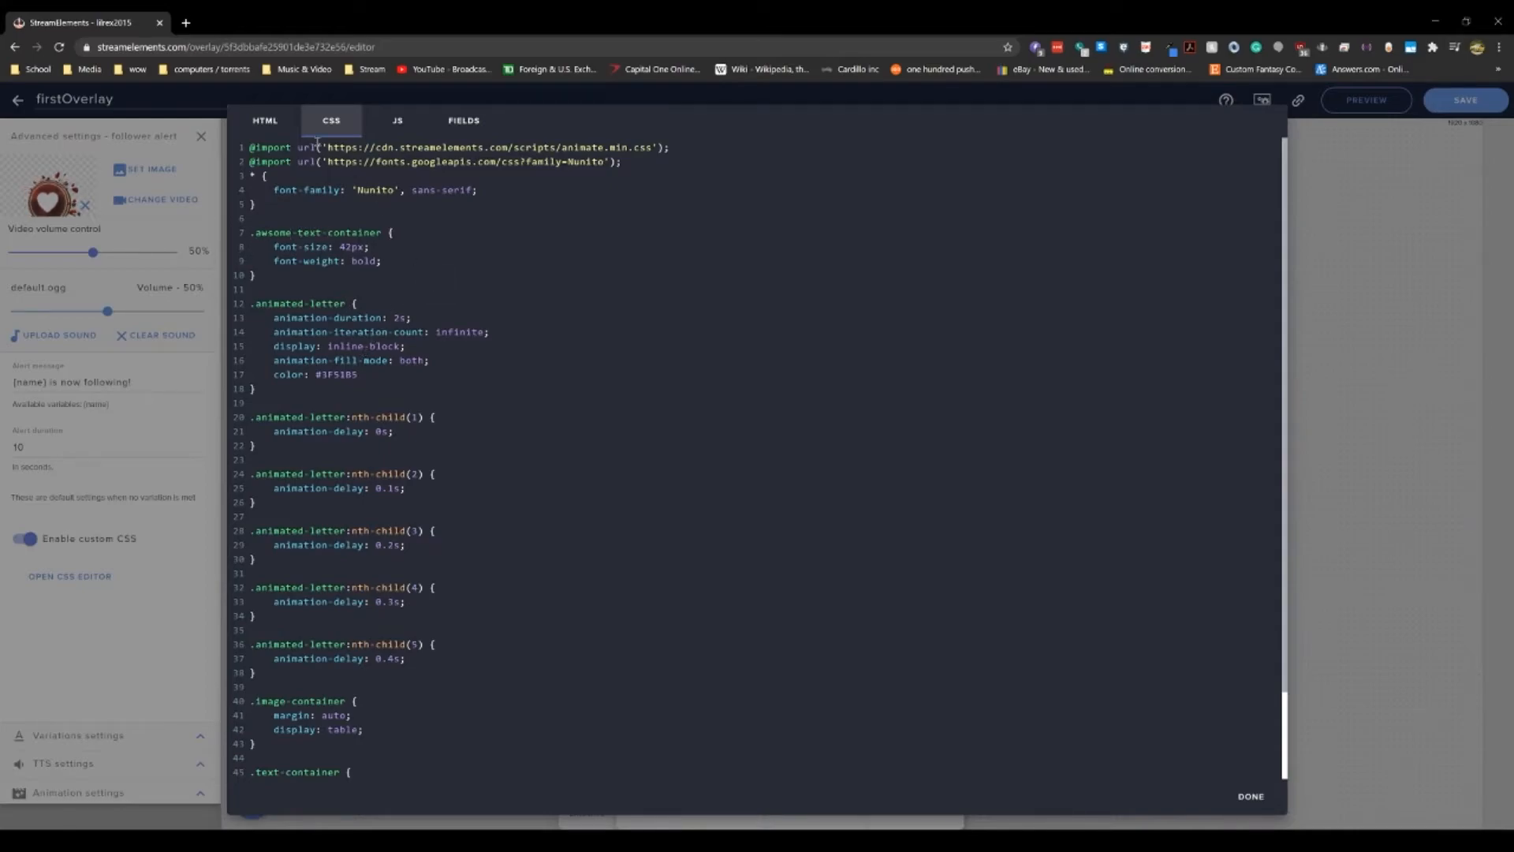
pyautogui.click(265, 120)
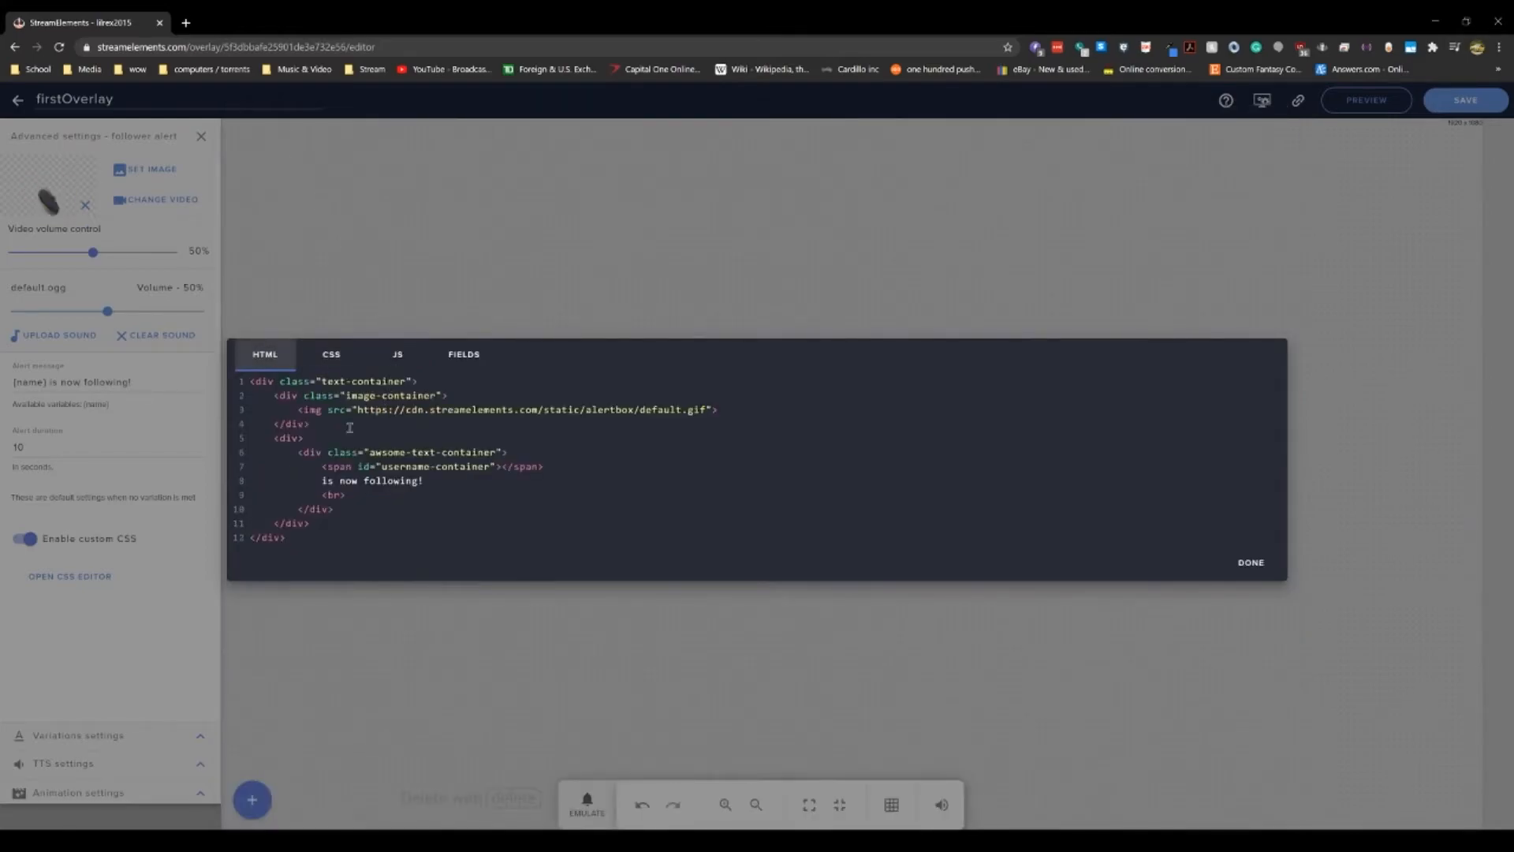
pyautogui.moveTo(322, 451); pyautogui.dragTo(530, 465)
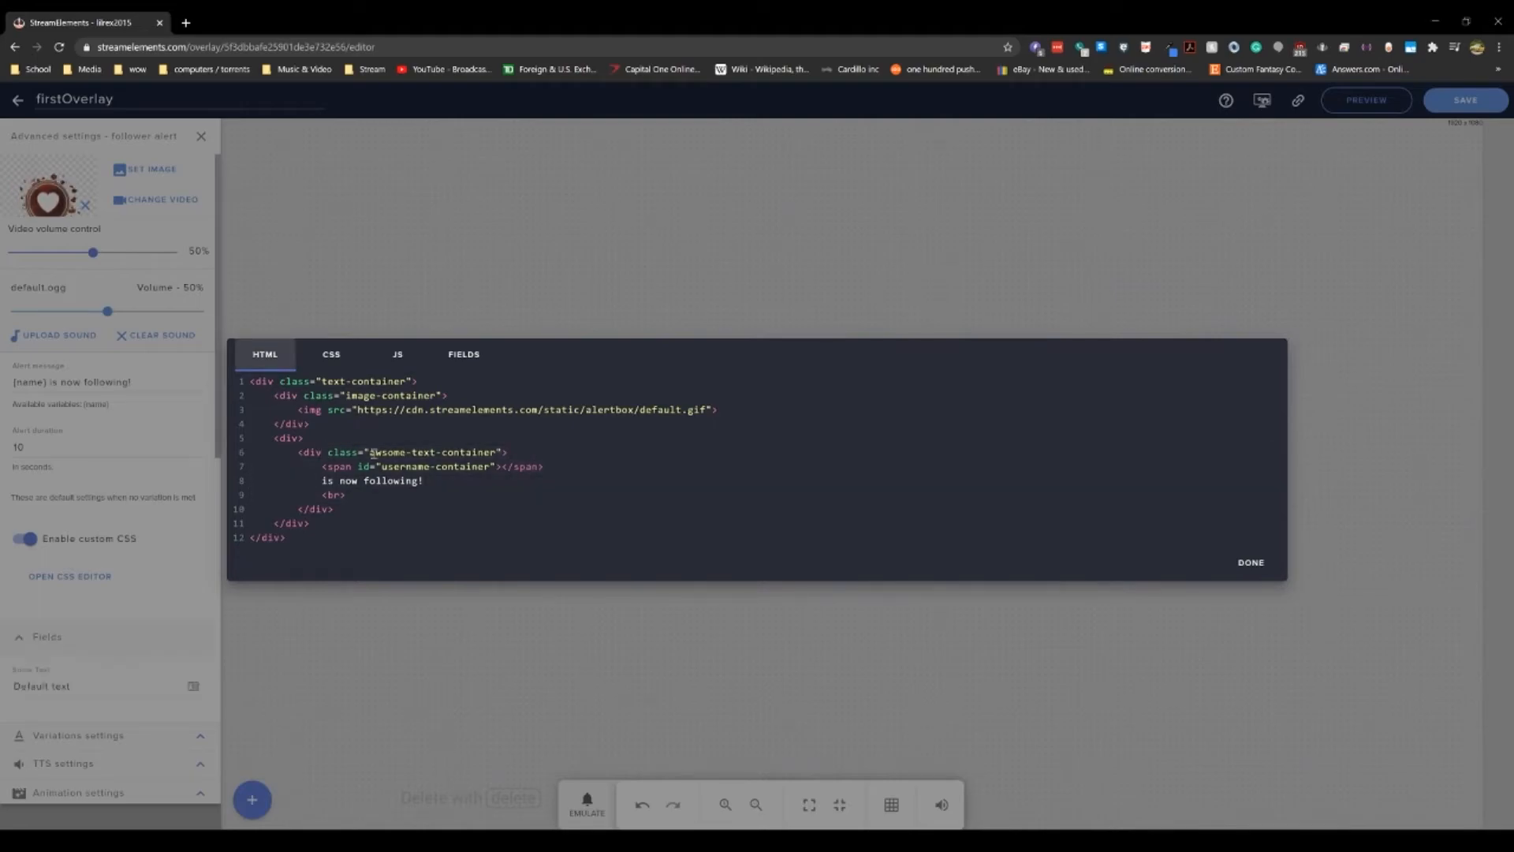
pyautogui.moveTo(374, 452); pyautogui.dragTo(451, 463)
pyautogui.doubleClick(484, 454)
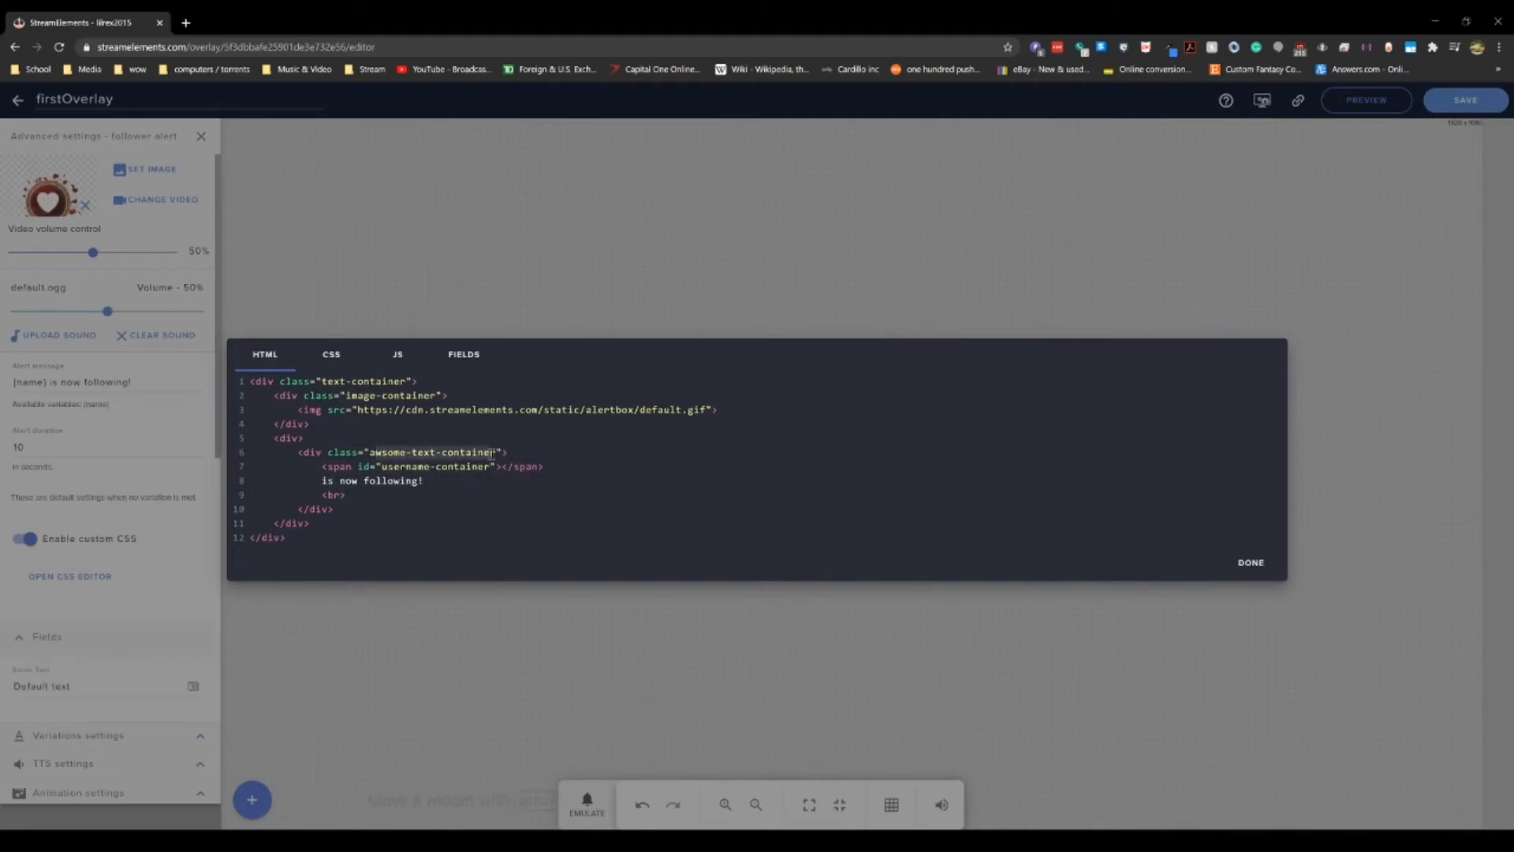
pyautogui.click(532, 454)
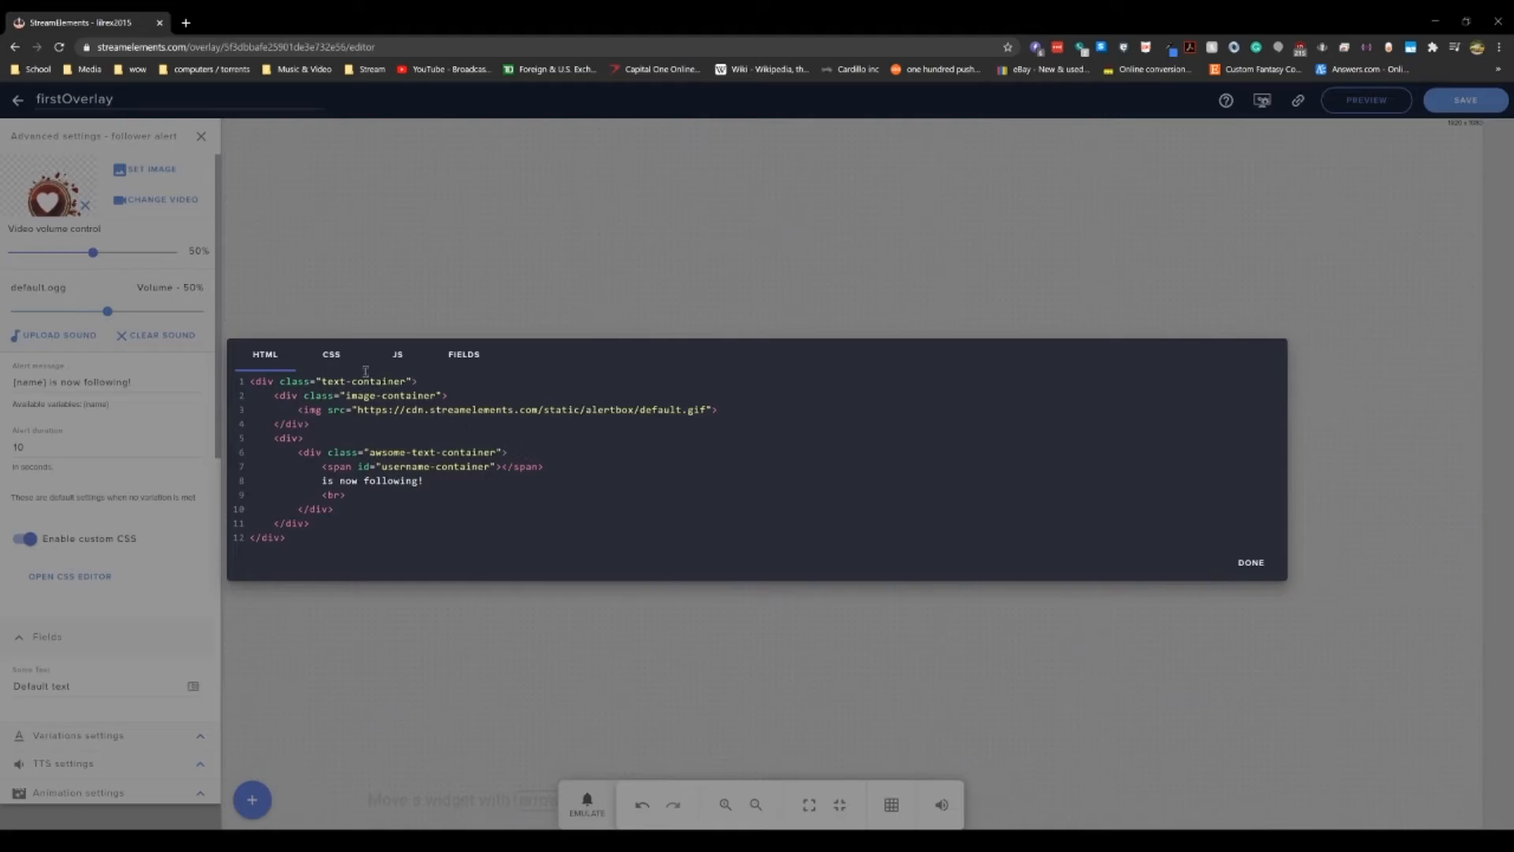
pyautogui.click(332, 354)
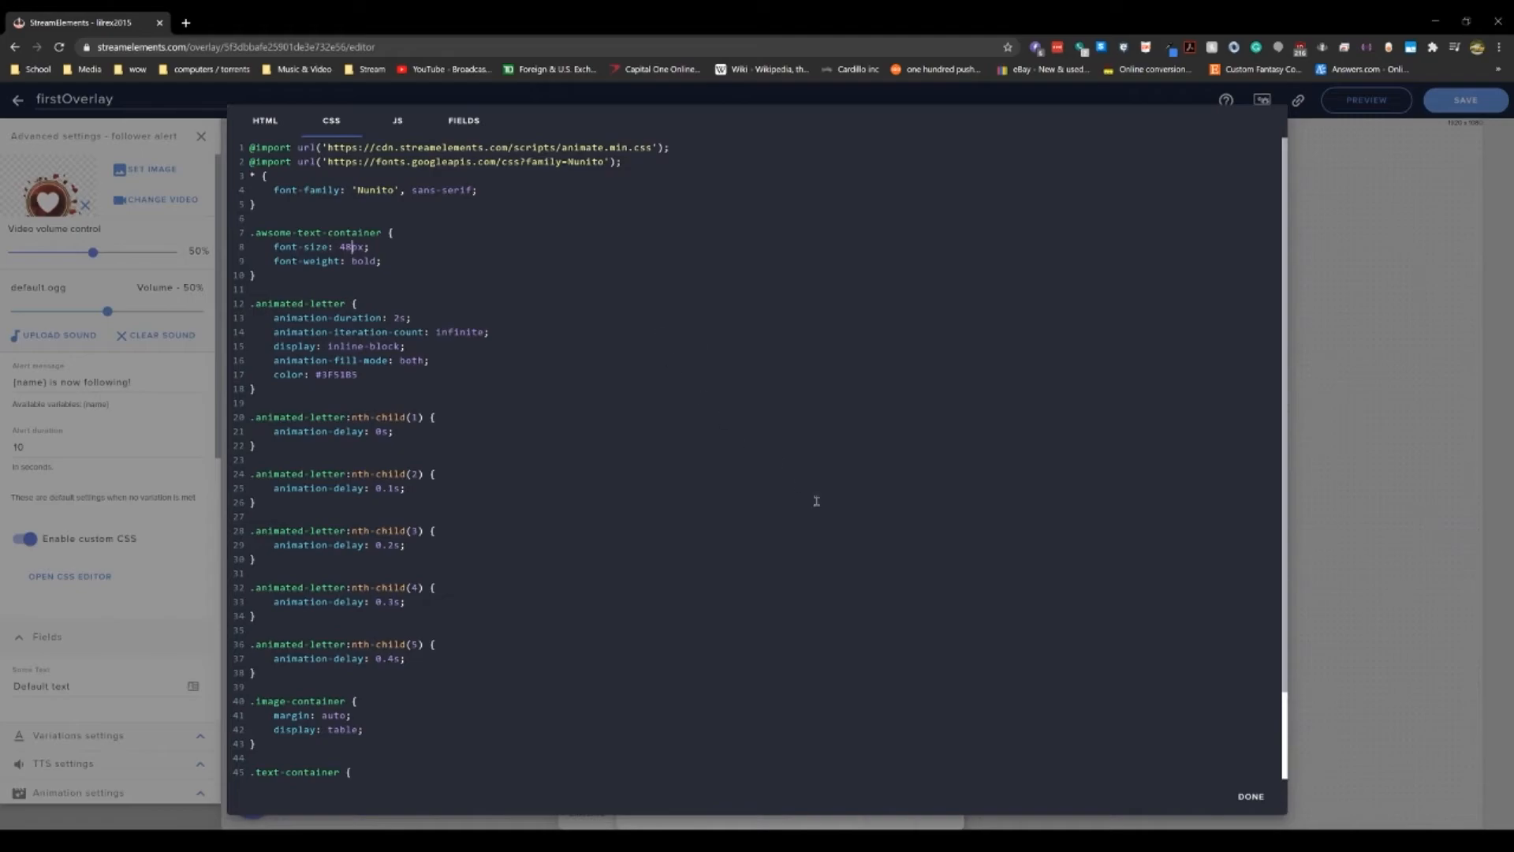
pyautogui.click(1242, 796)
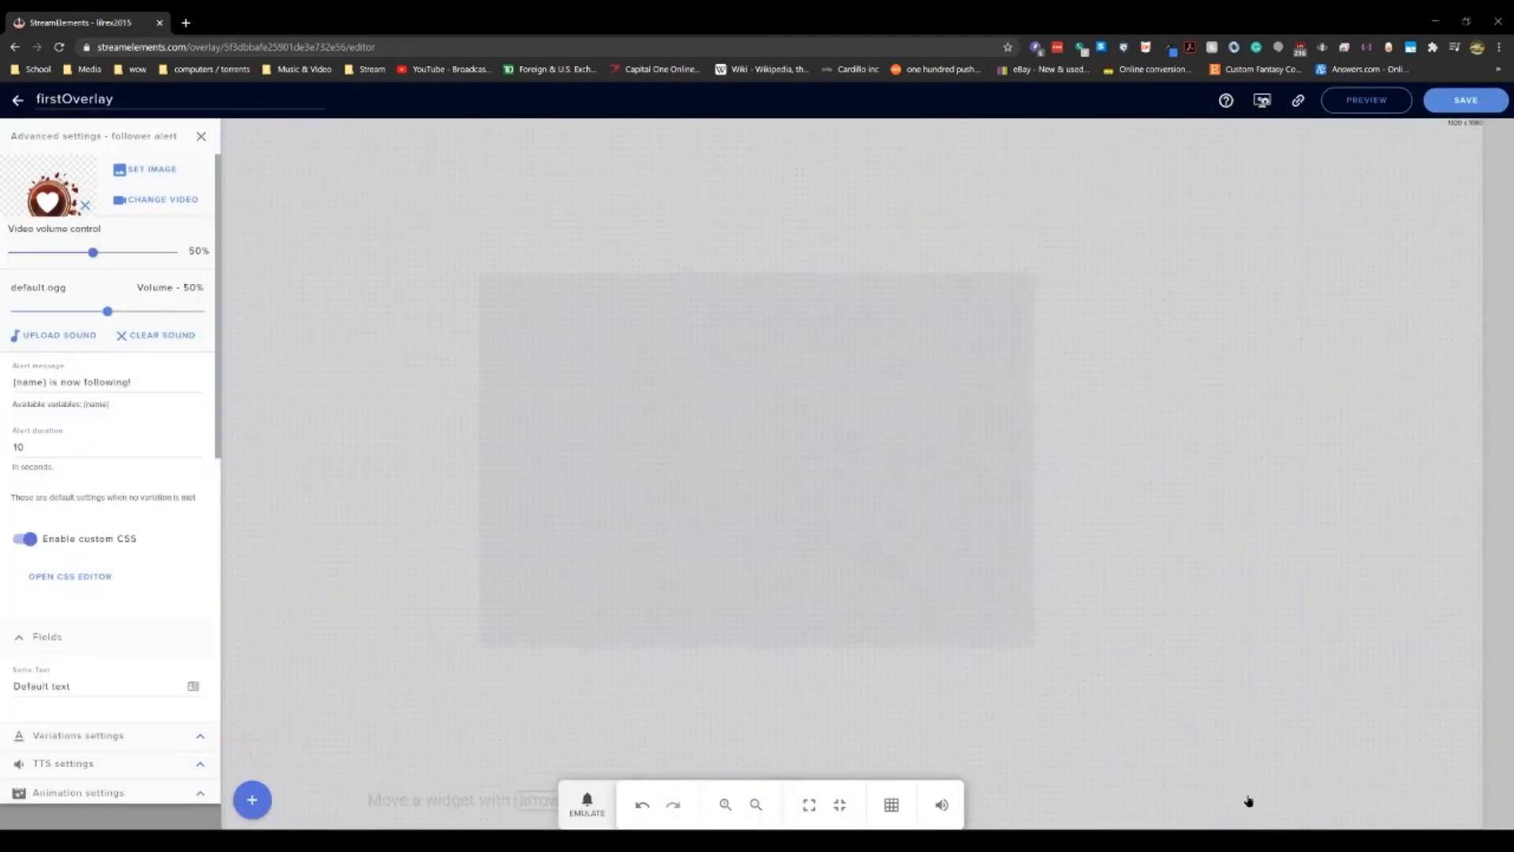
# Step: Save the overlay and emulate a follower event
pyautogui.click(1446, 100)
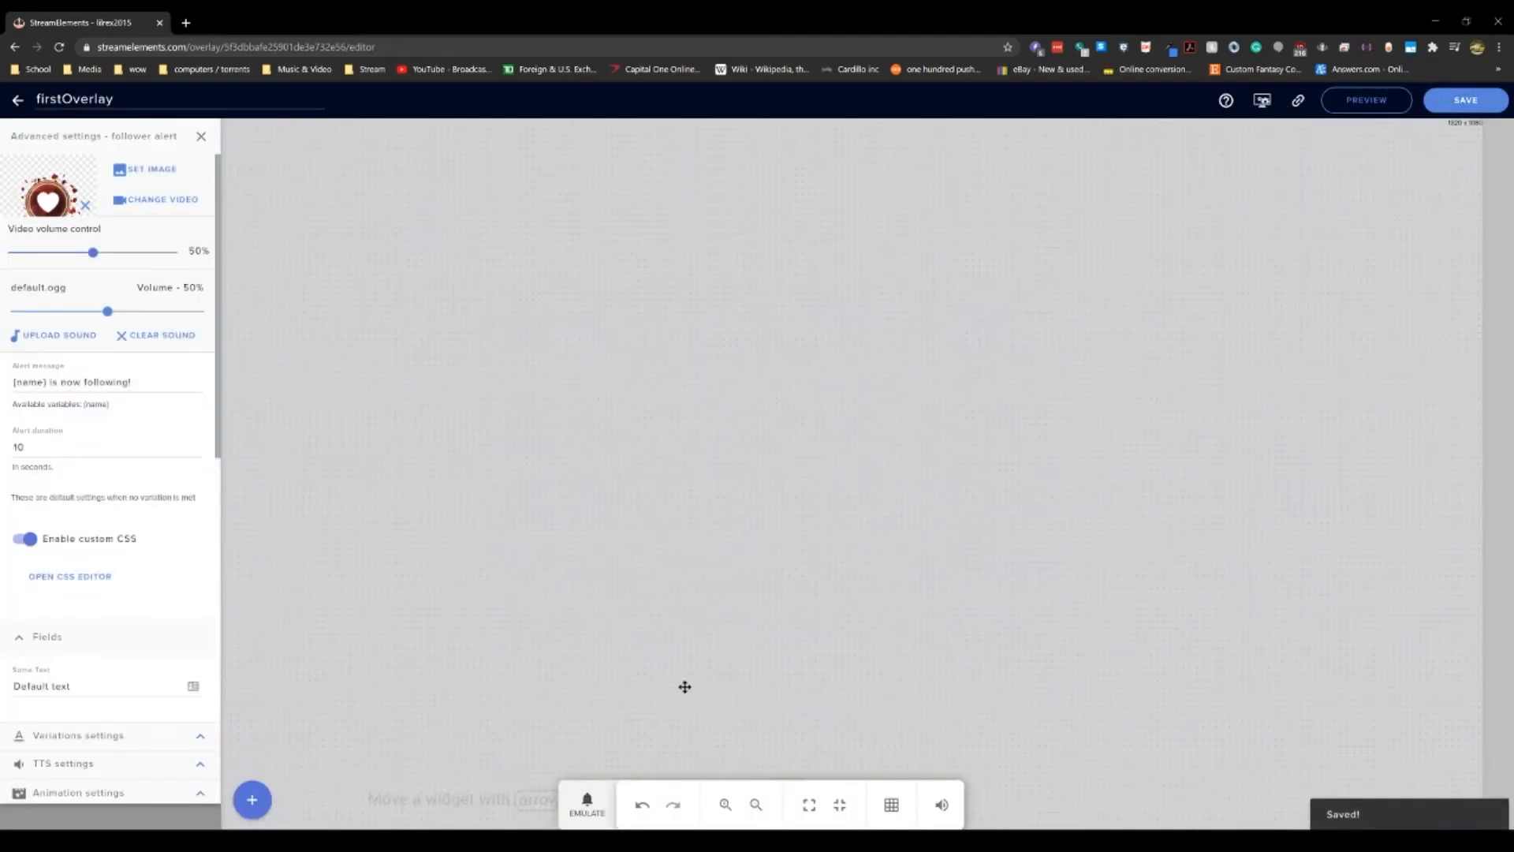
pyautogui.click(608, 805)
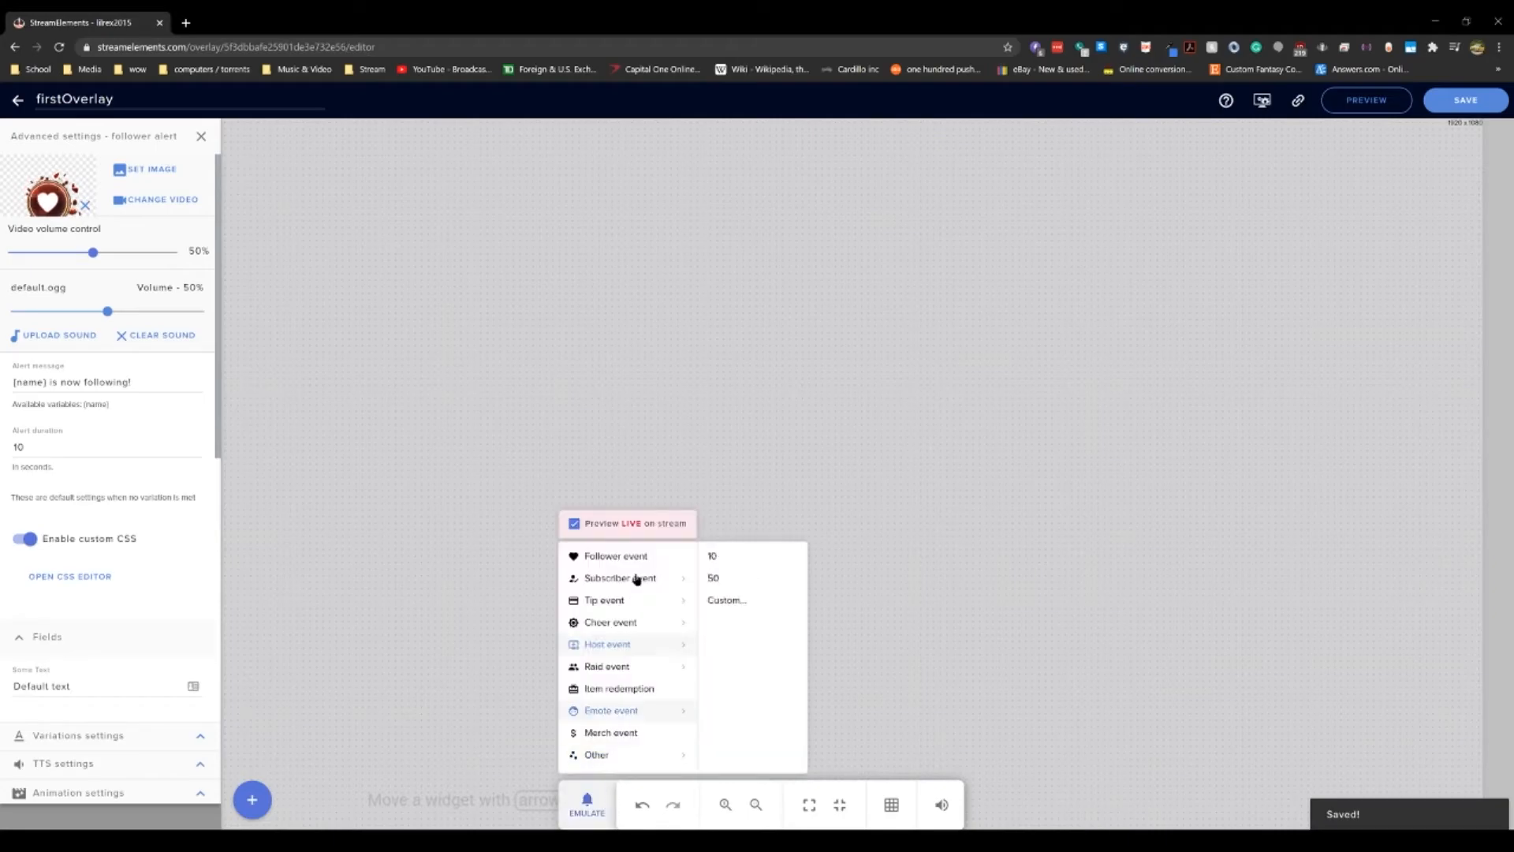
pyautogui.click(639, 552)
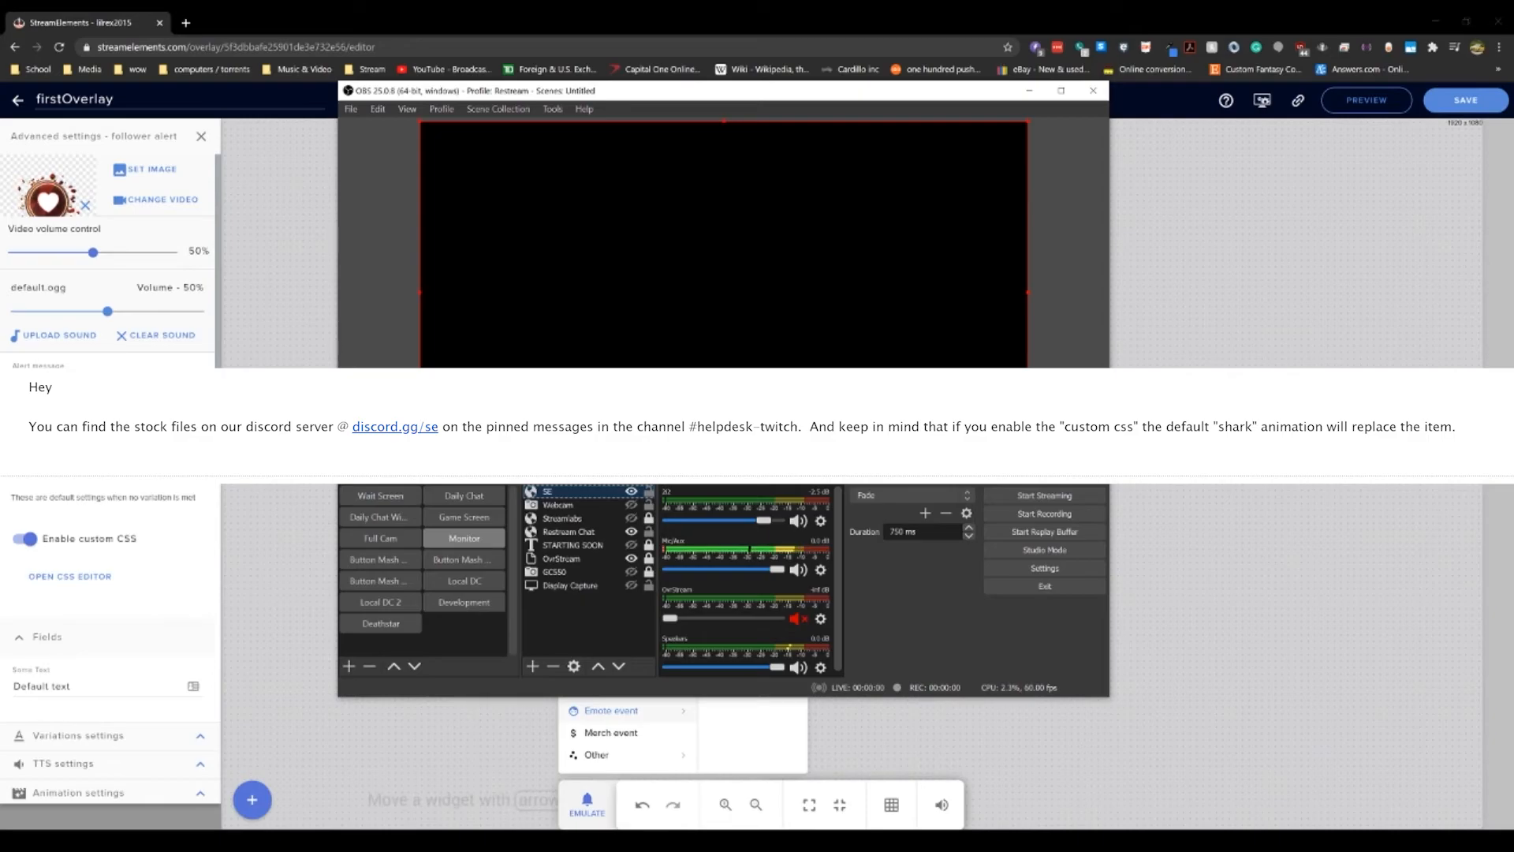
# Step: In Discord, browse the pinned messages of the StreamElements helpdesk-twitch channel, then return to the overlay editor
pyautogui.moveTo(1513, 93); pyautogui.dragTo(623, 110)
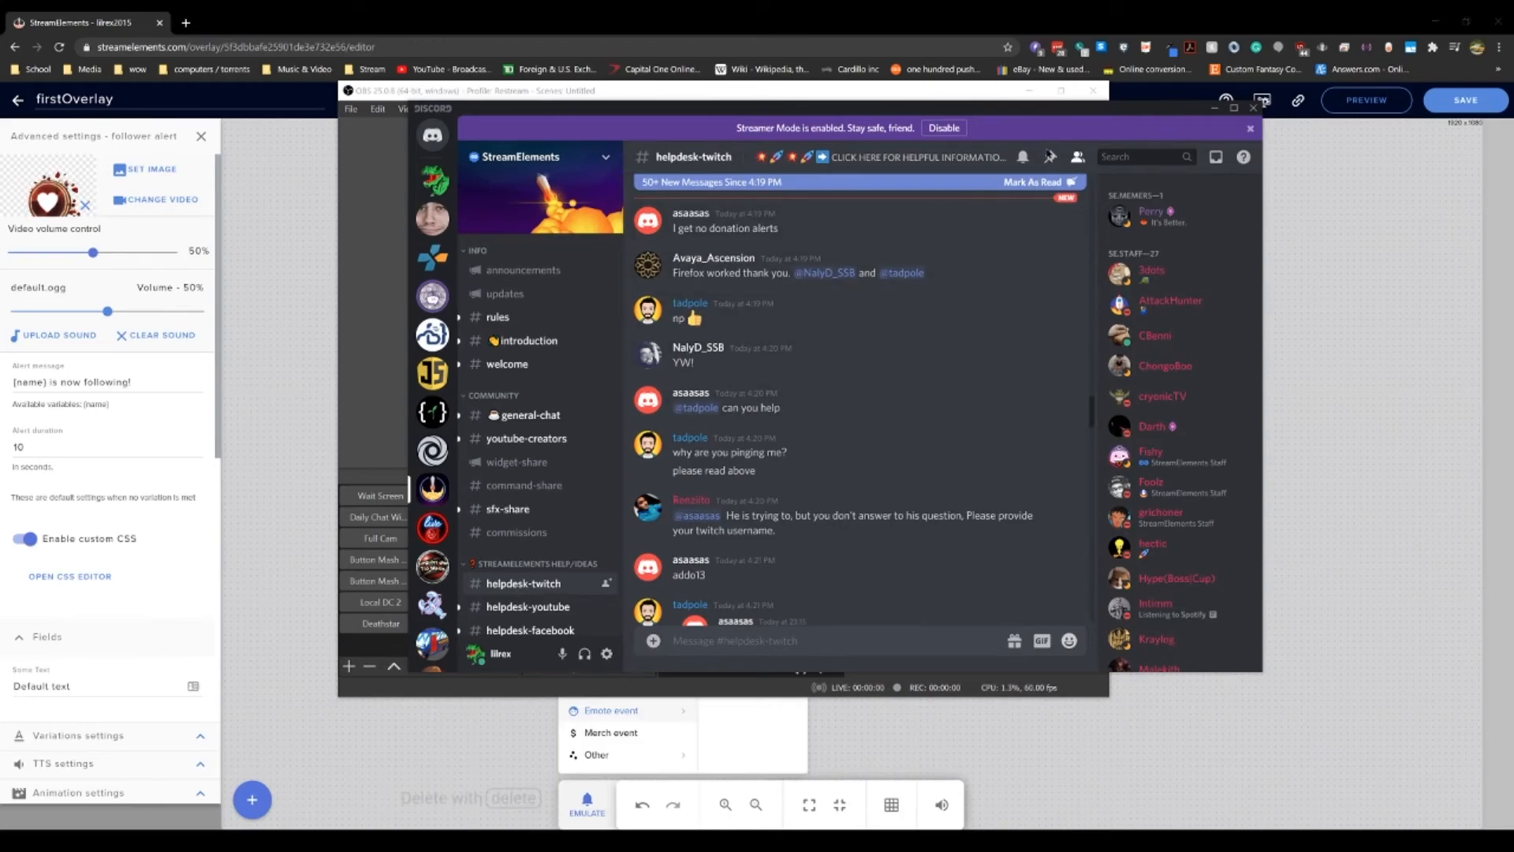
pyautogui.click(1050, 157)
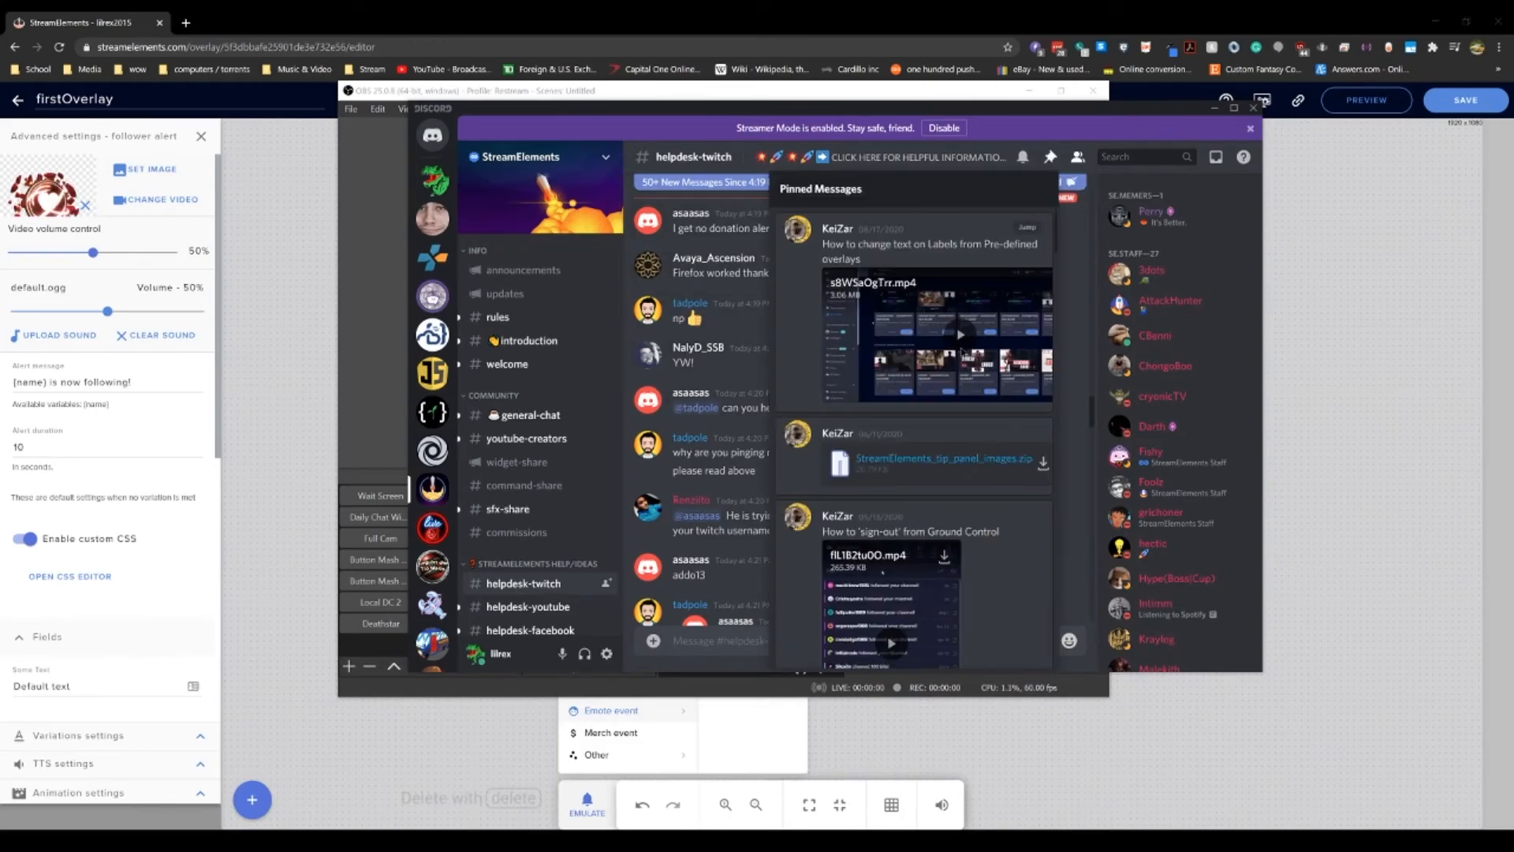
pyautogui.scroll(-5, 969, 350)
pyautogui.scroll(-5, 978, 336)
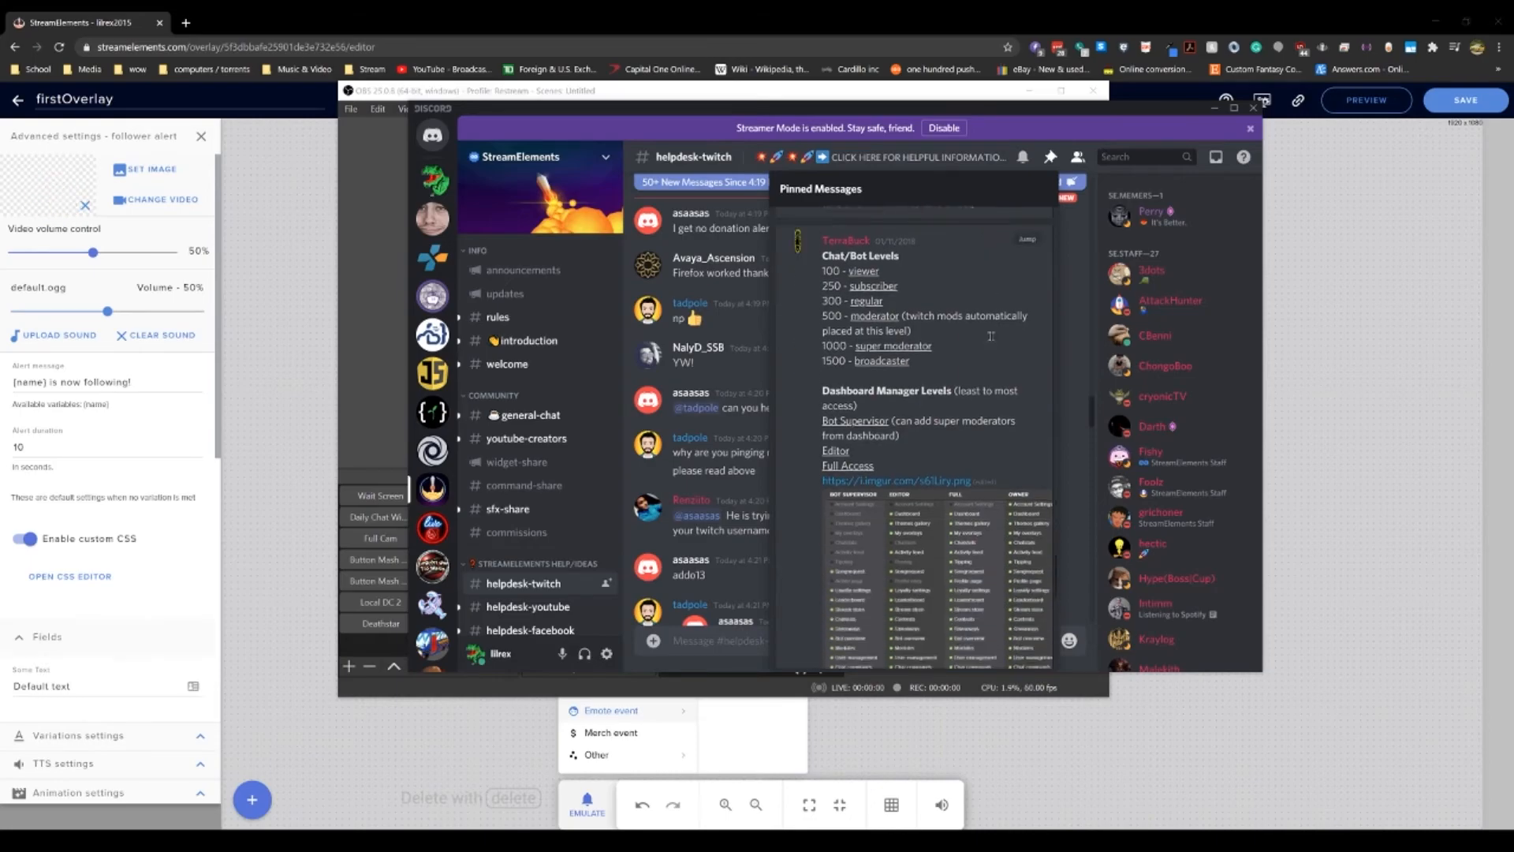
pyautogui.scroll(-2, 998, 324)
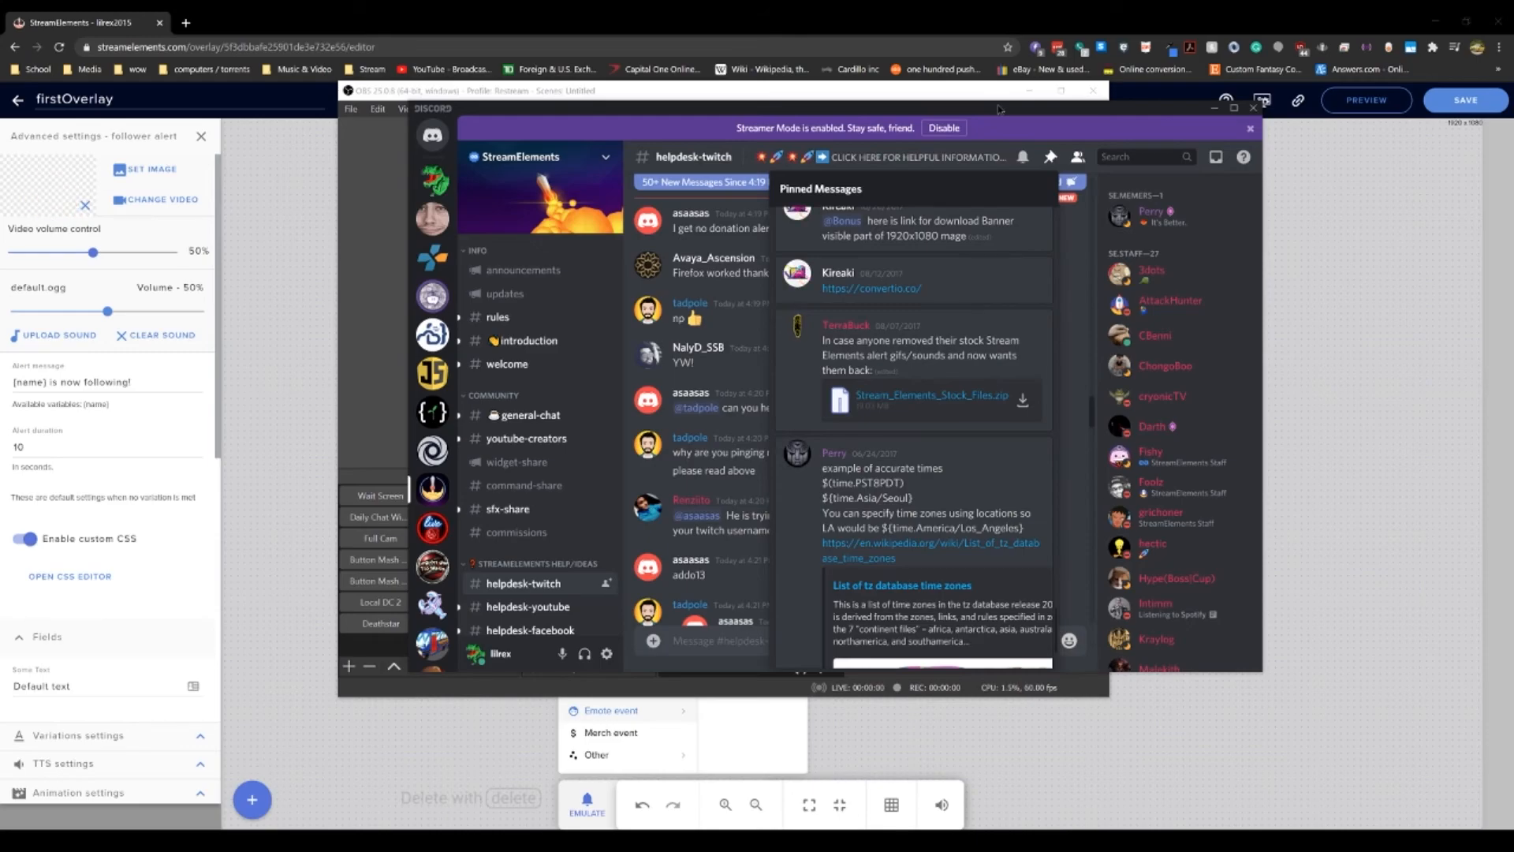
pyautogui.moveTo(988, 109); pyautogui.dragTo(1513, 237)
pyautogui.click(1446, 326)
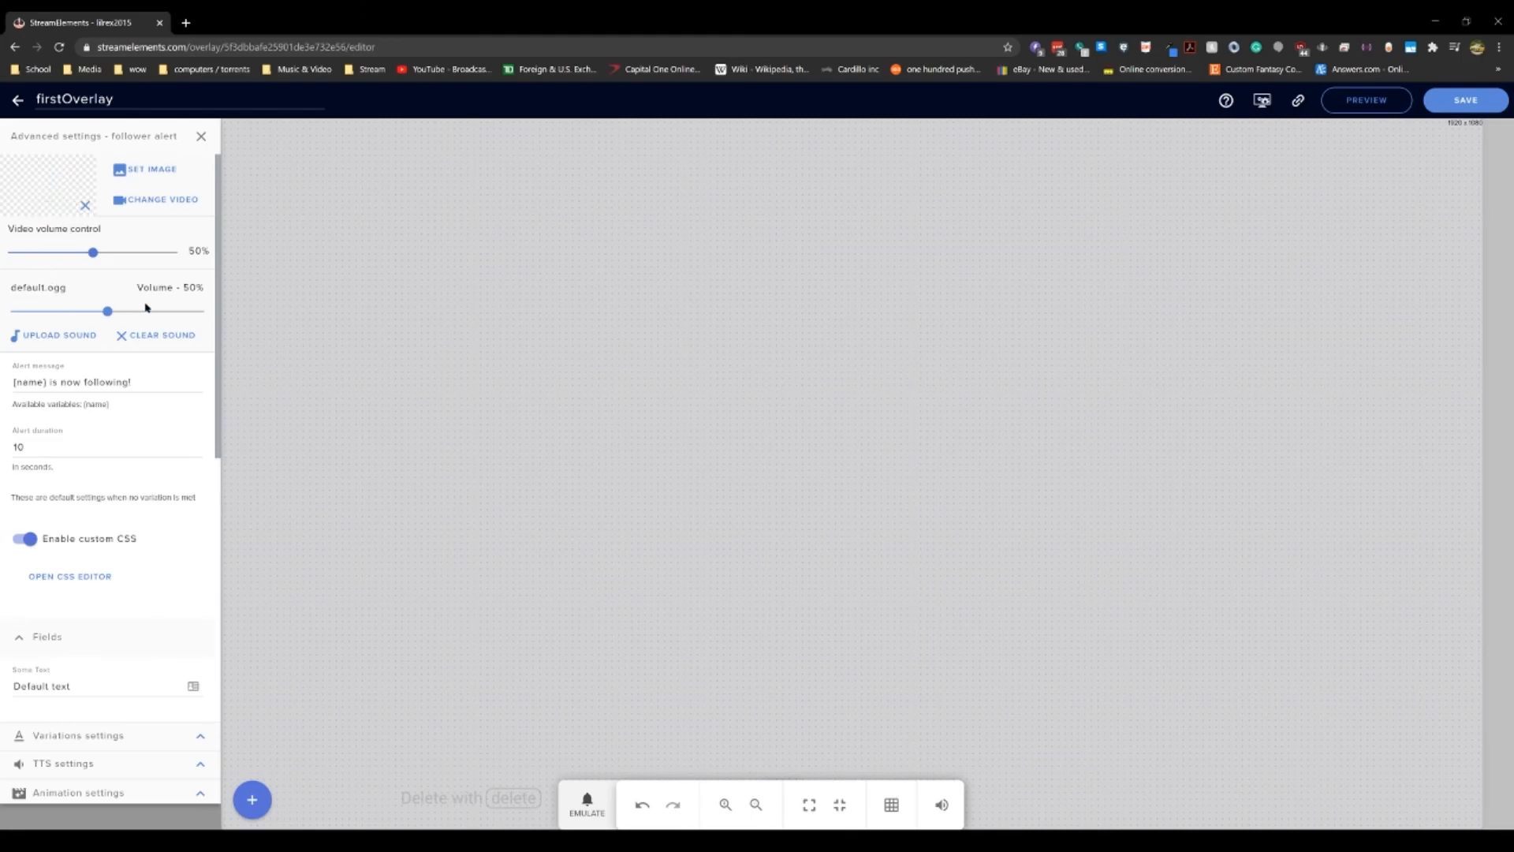
# Step: Scroll through the follower alert's custom fields and open its TTS settings
pyautogui.scroll(-2, 93, 410)
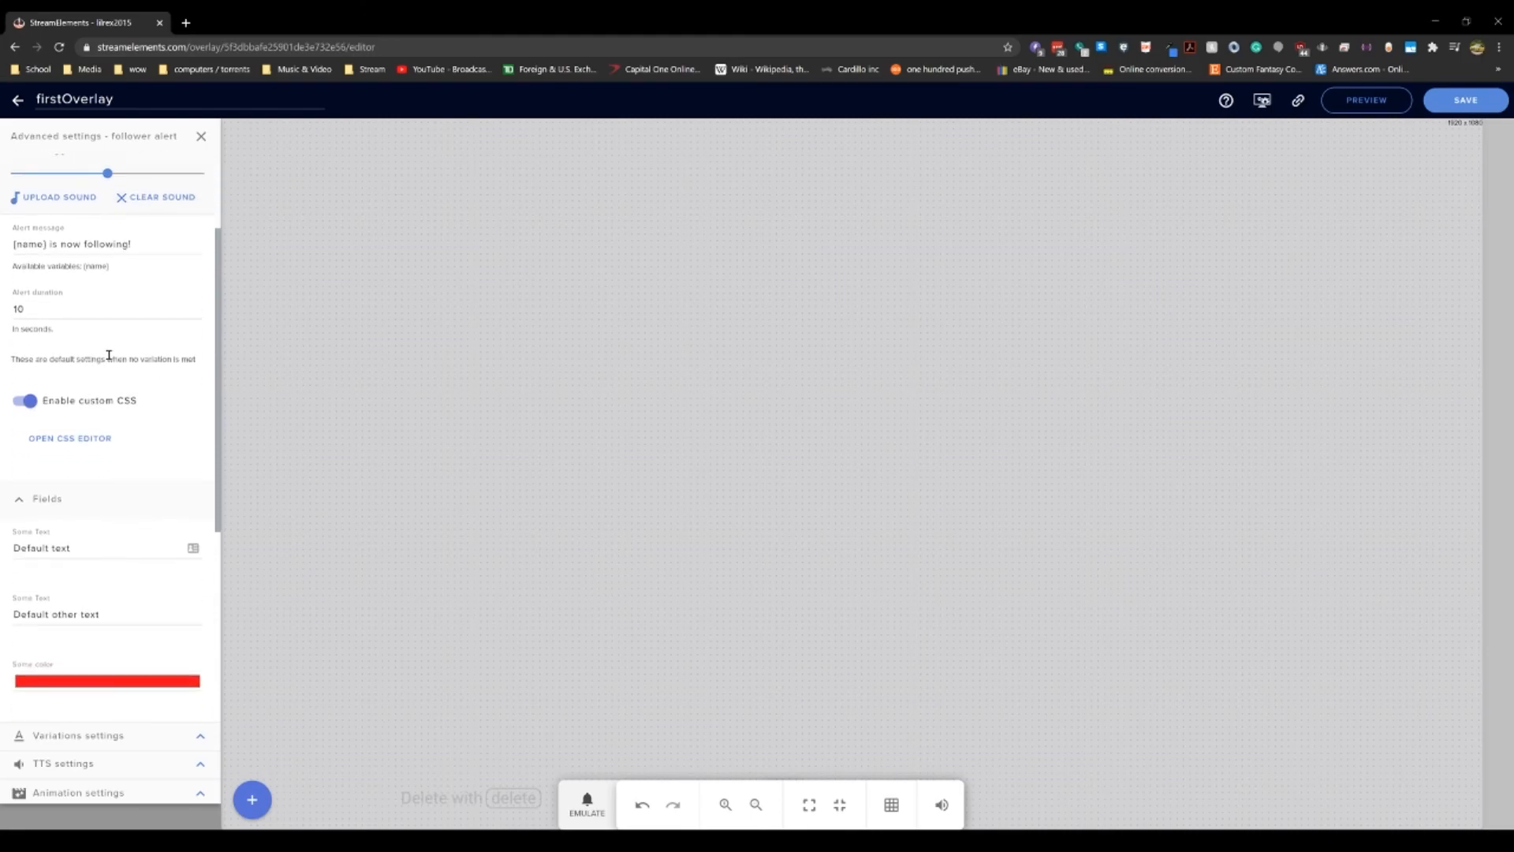
pyautogui.scroll(-4, 109, 355)
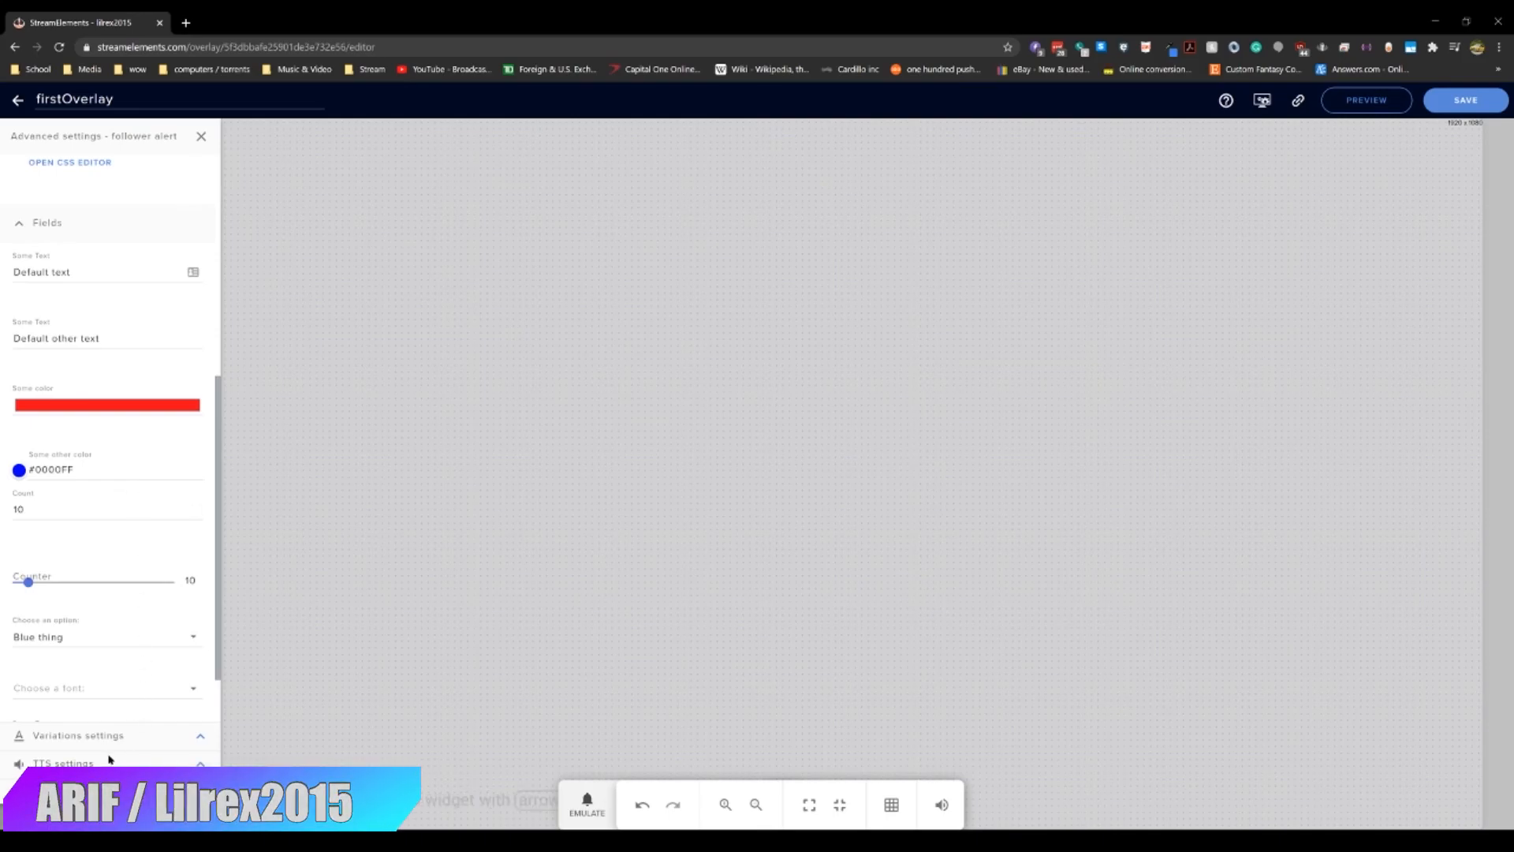
pyautogui.click(206, 764)
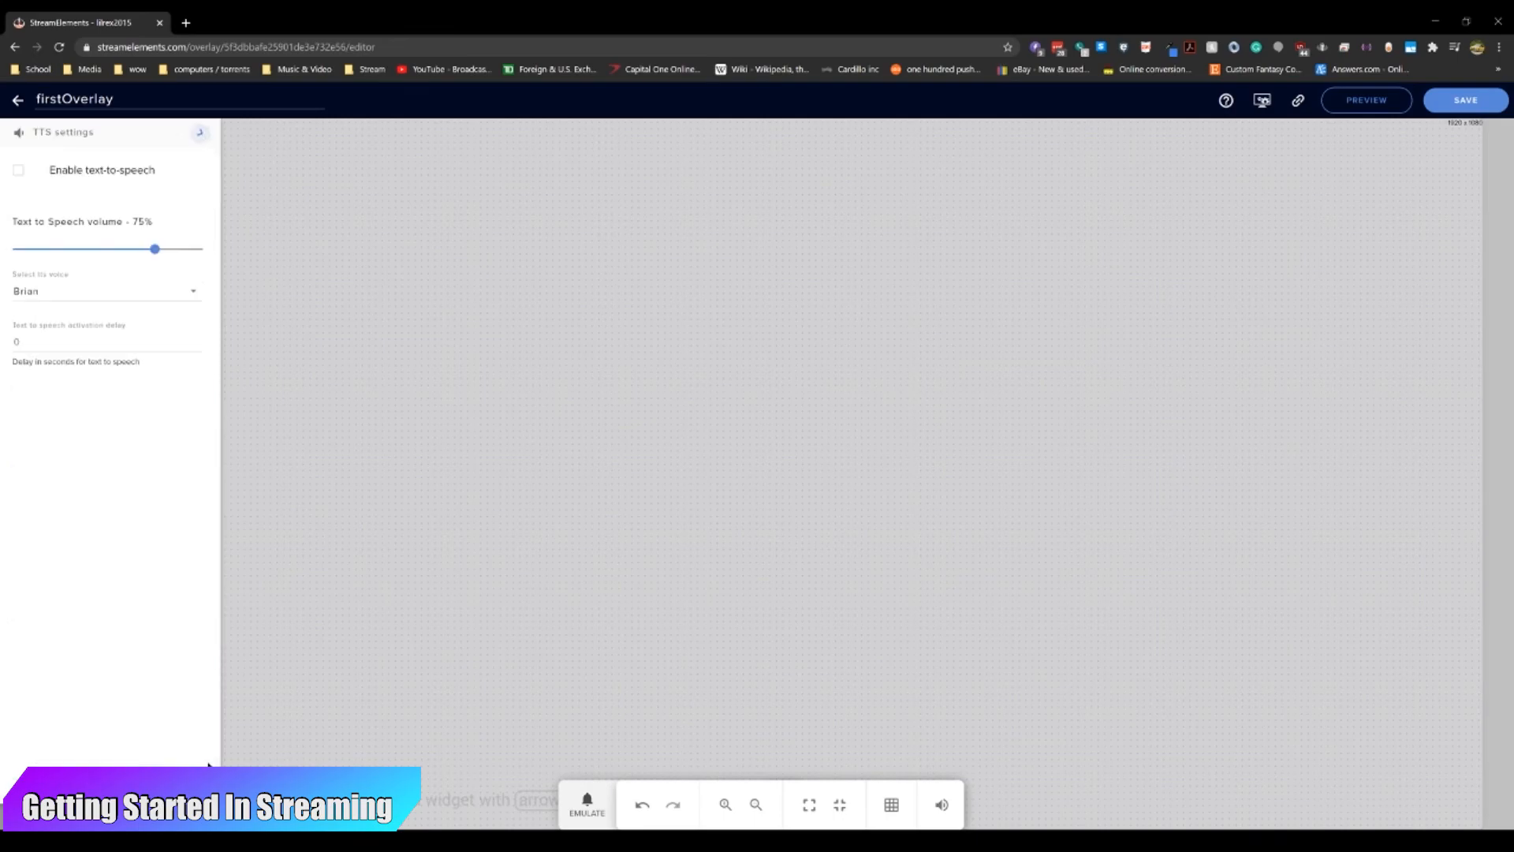